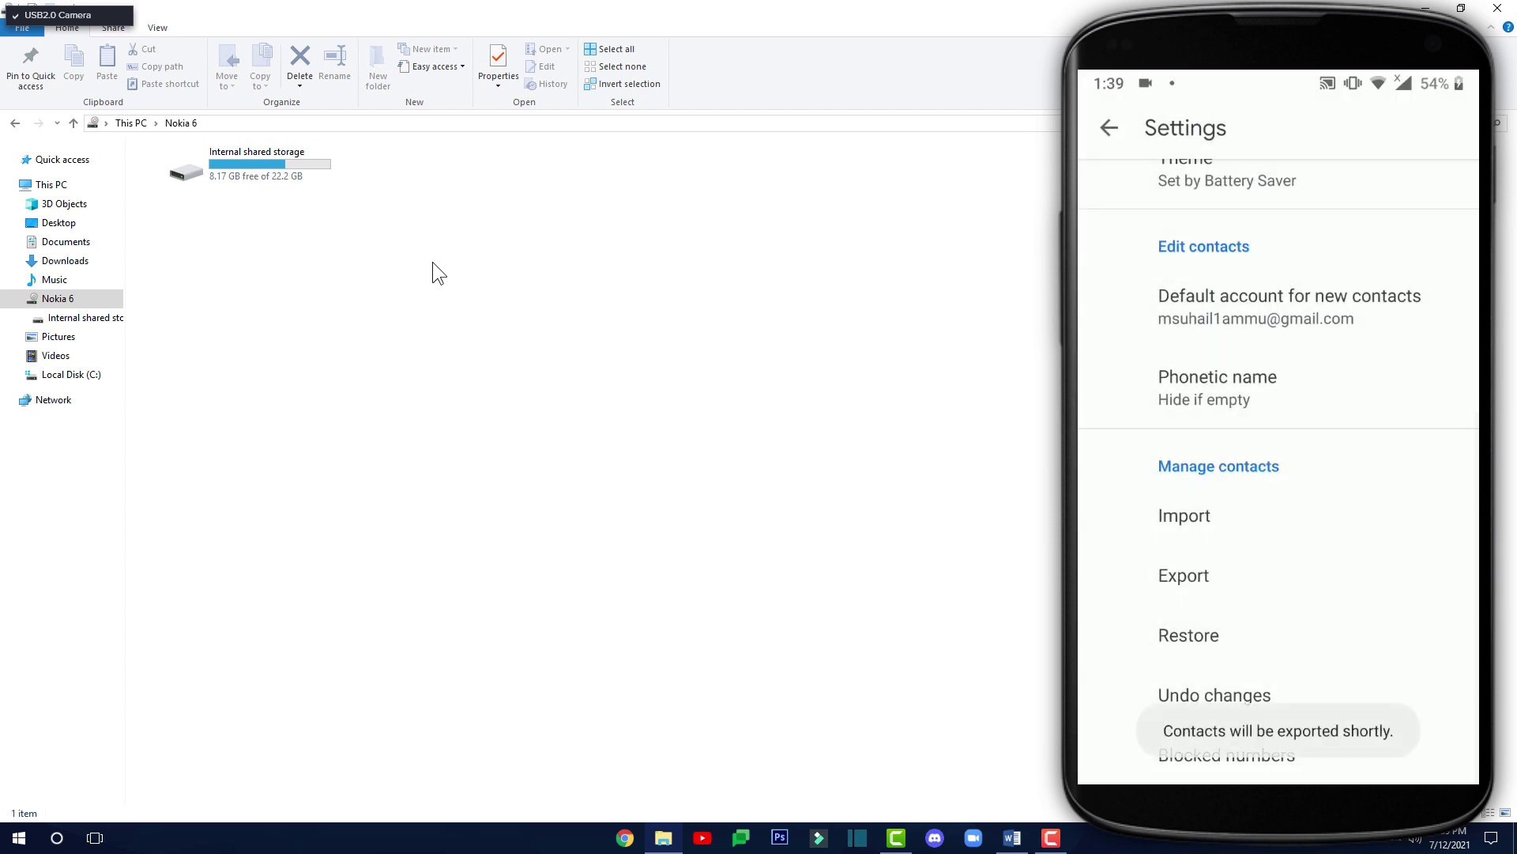
Step: Open the Nokia 6's internal shared storage and search it for "contact"
{"action": "left_click", "coordinate": [264, 168]}
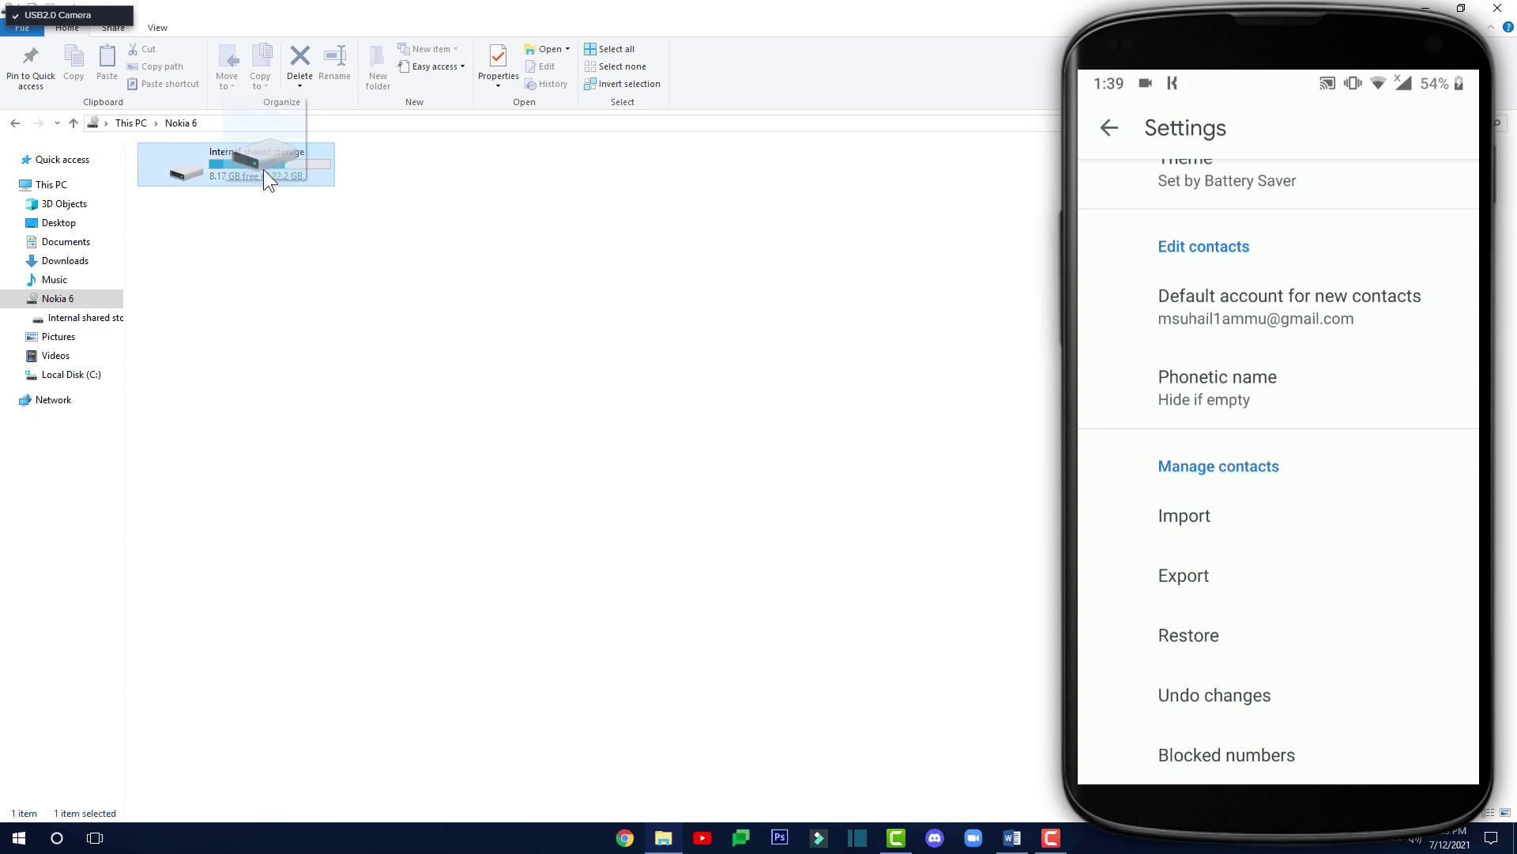
{"action": "double_click", "coordinate": [271, 167]}
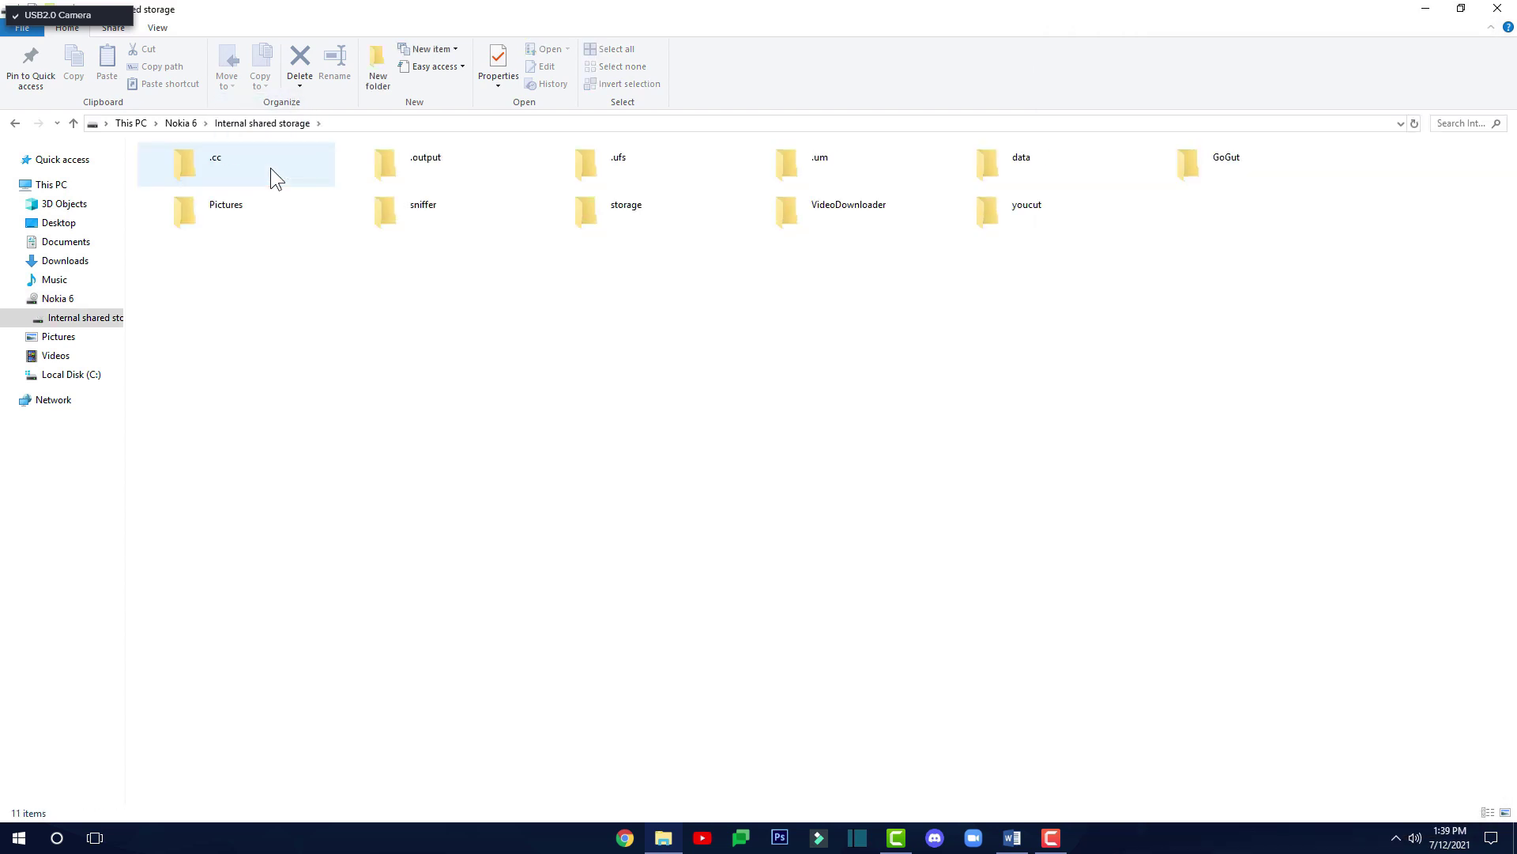
{"action": "left_click", "coordinate": [1458, 124]}
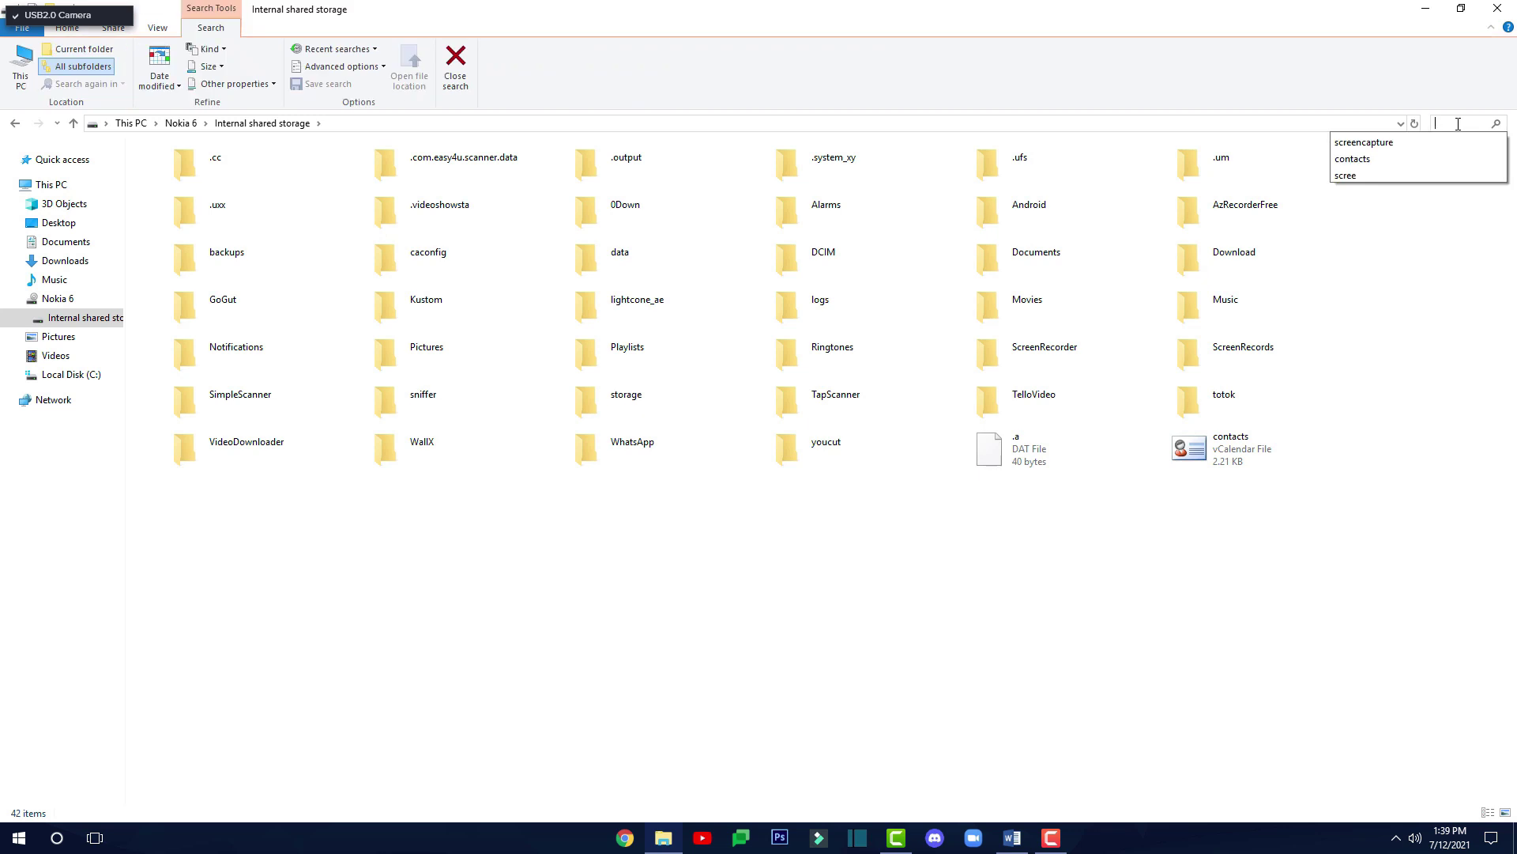
{"action": "type", "text": "can"}
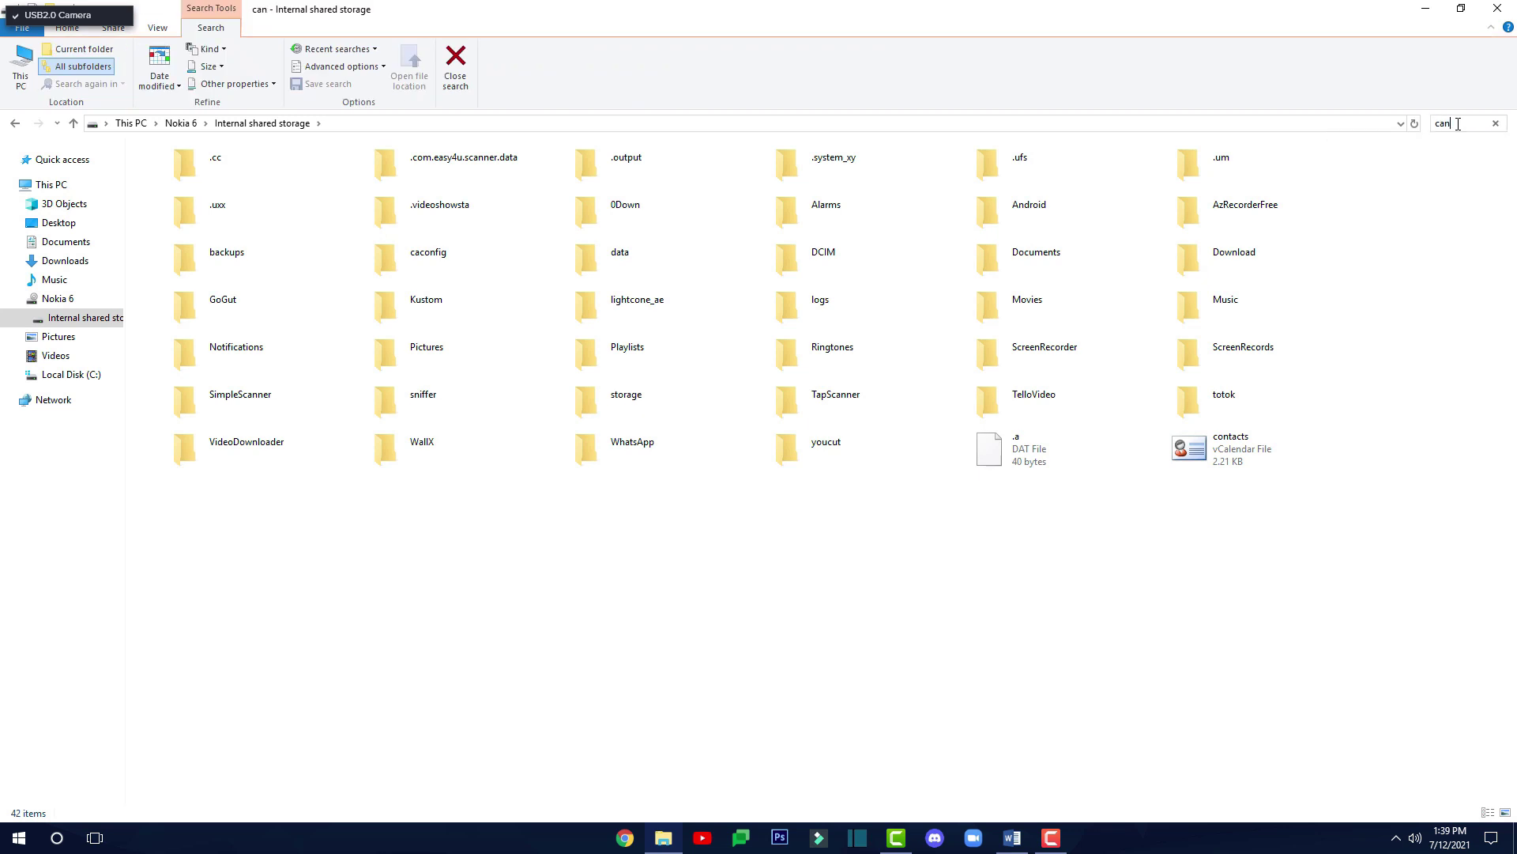
{"action": "type", "text": "tact"}
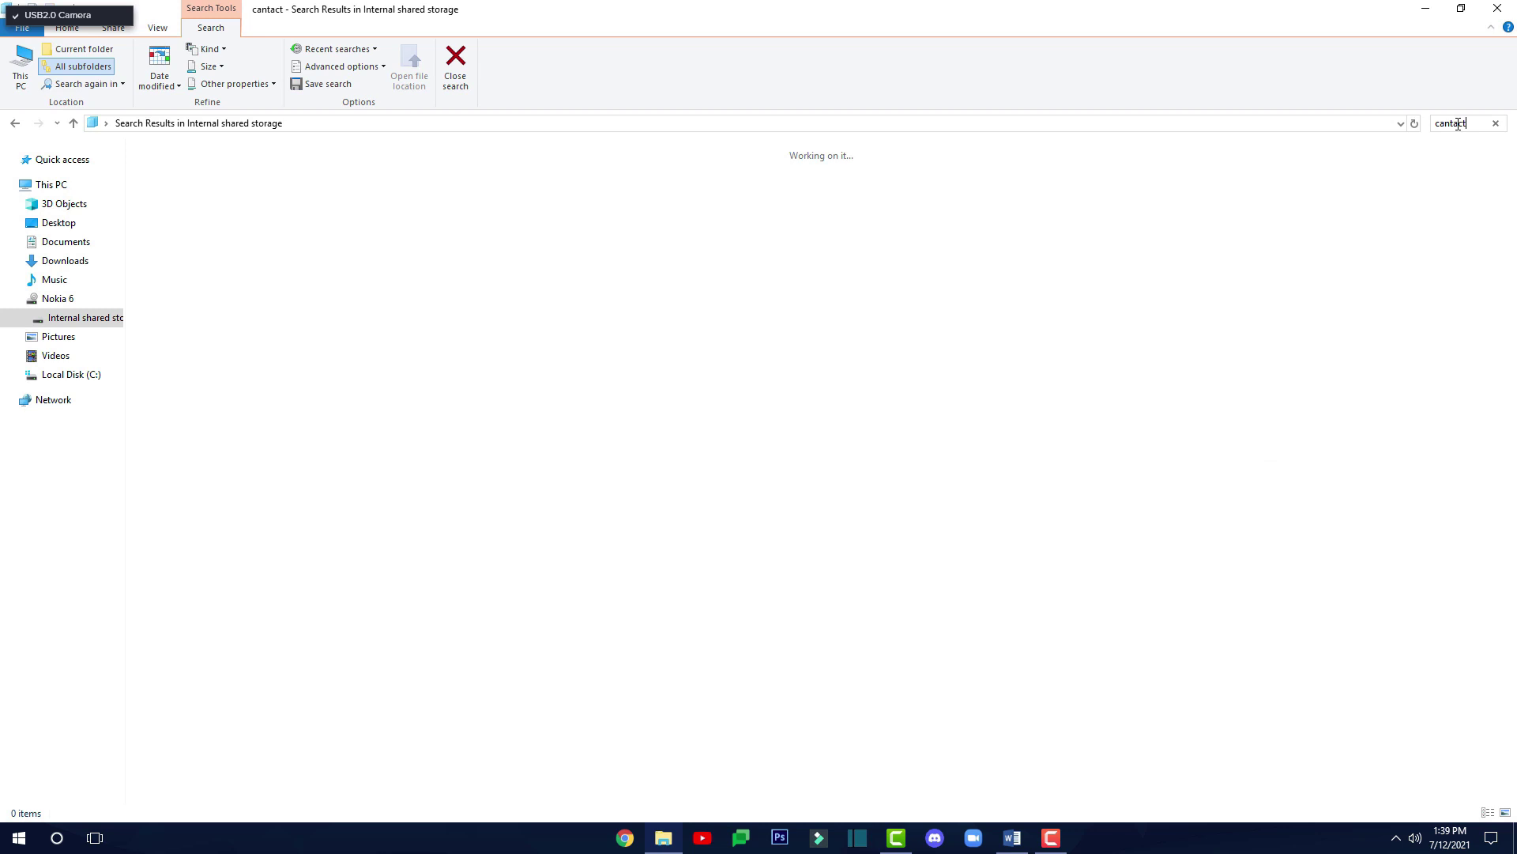
{"action": "key", "text": "BackSpace"}
{"action": "key", "text": "BackSpace"}
{"action": "key", "text": "BackSpace"}
{"action": "key", "text": "BackSpace"}
{"action": "key", "text": "BackSpace"}
{"action": "key", "text": "BackSpace"}
{"action": "type", "text": "ont"}
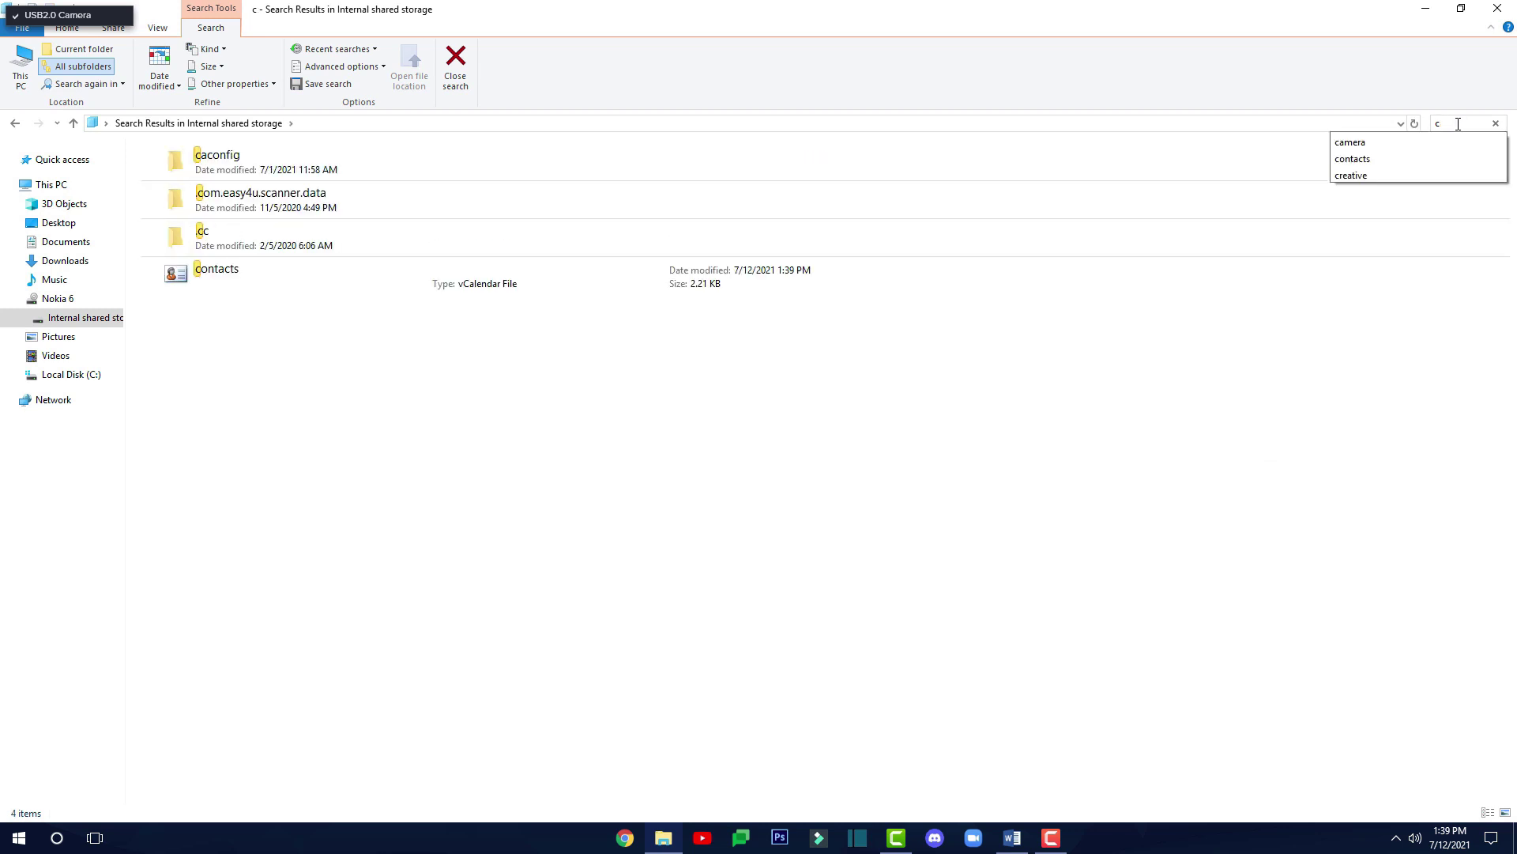
{"action": "type", "text": "ac"}
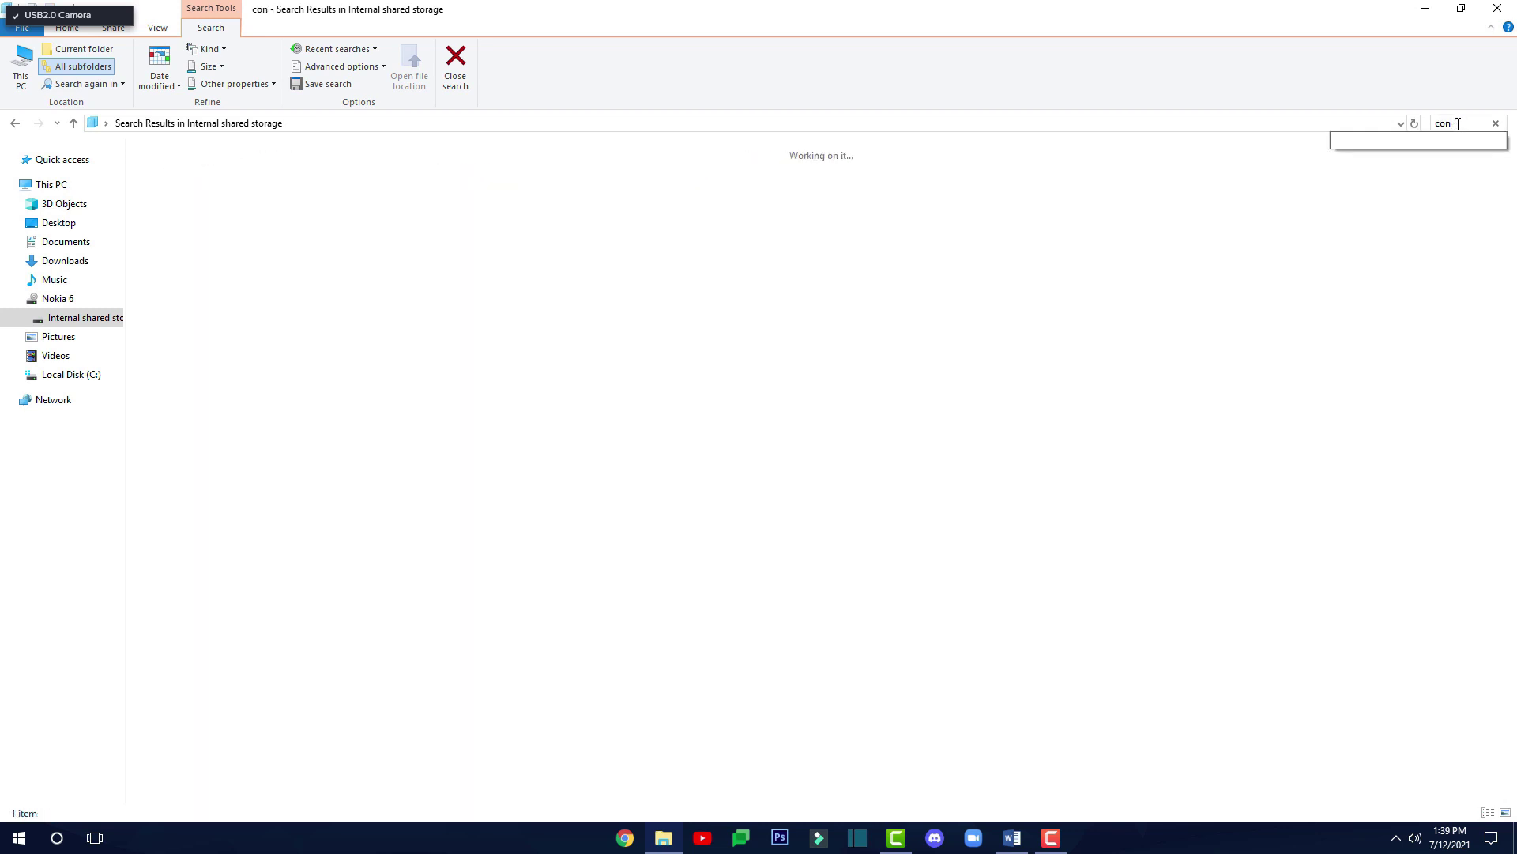
{"action": "type", "text": "t"}
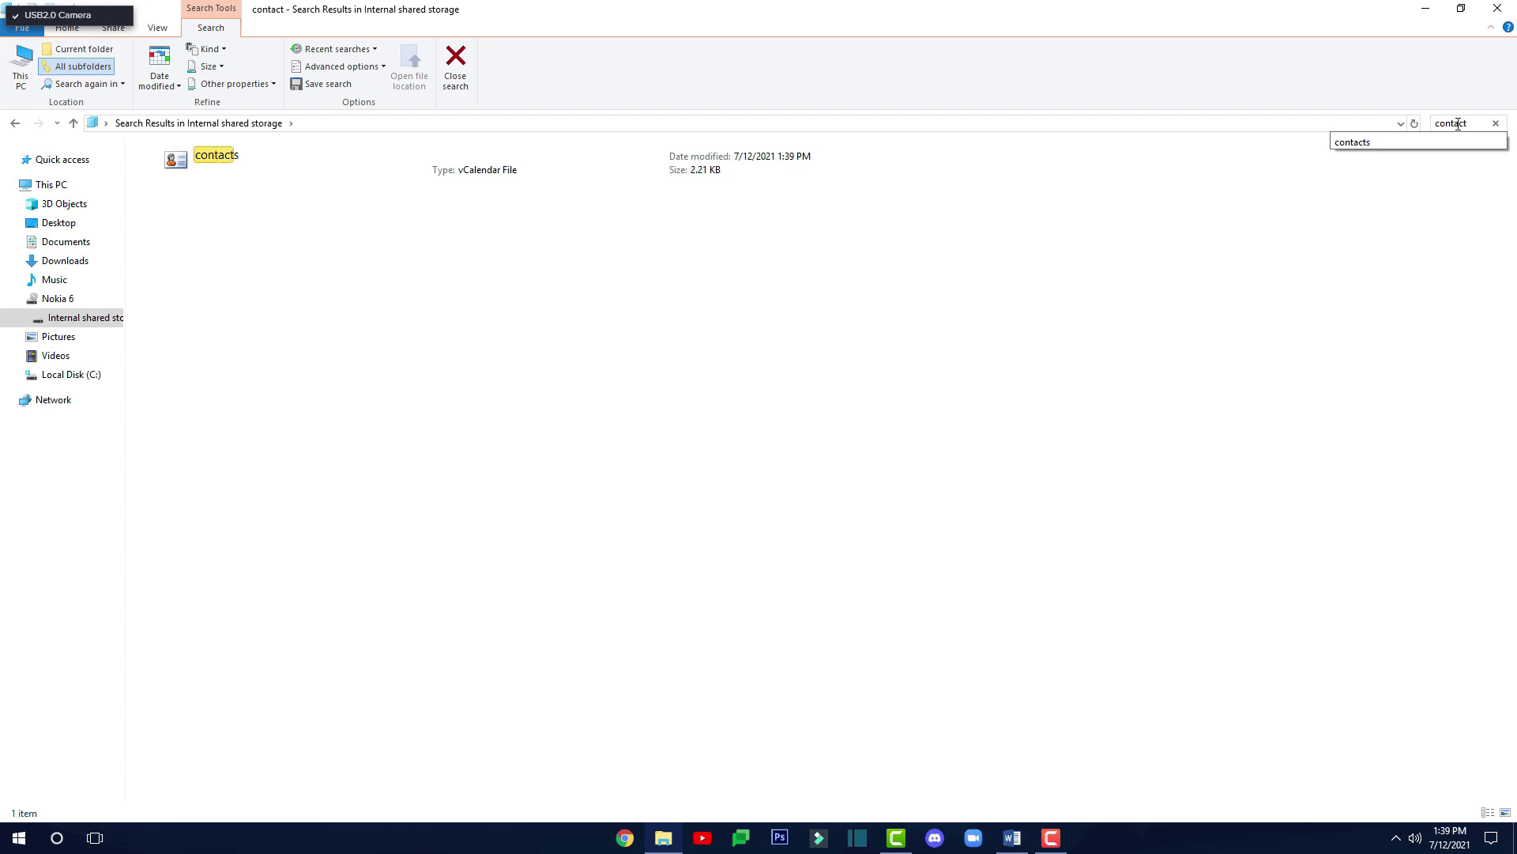
Step: Open the file location of the contacts vCalendar file found in the search
{"action": "double_click", "coordinate": [377, 168]}
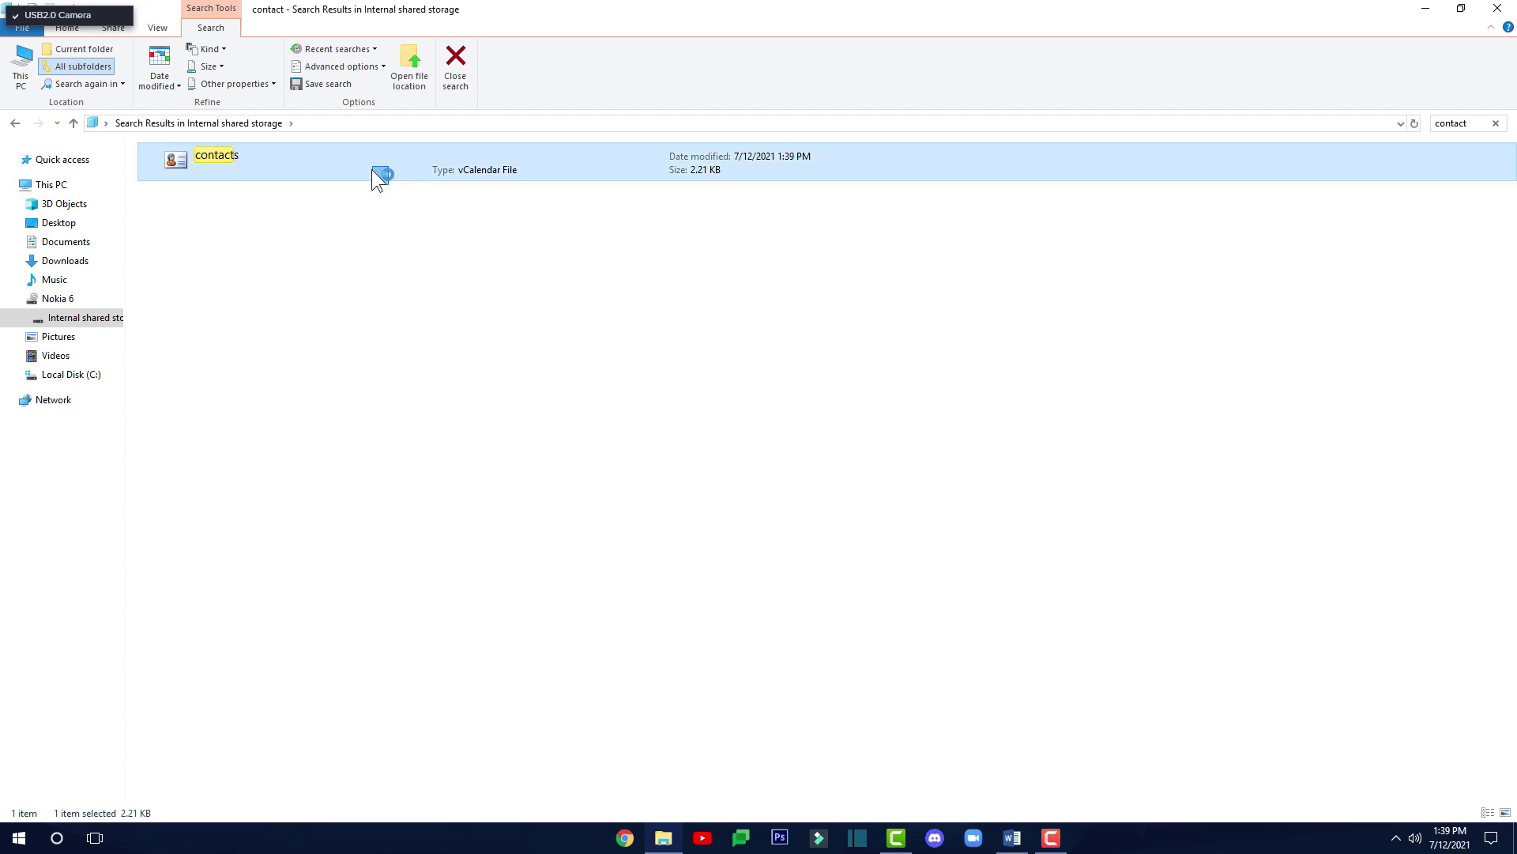
{"action": "right_click", "coordinate": [304, 158]}
{"action": "left_click", "coordinate": [372, 279]}
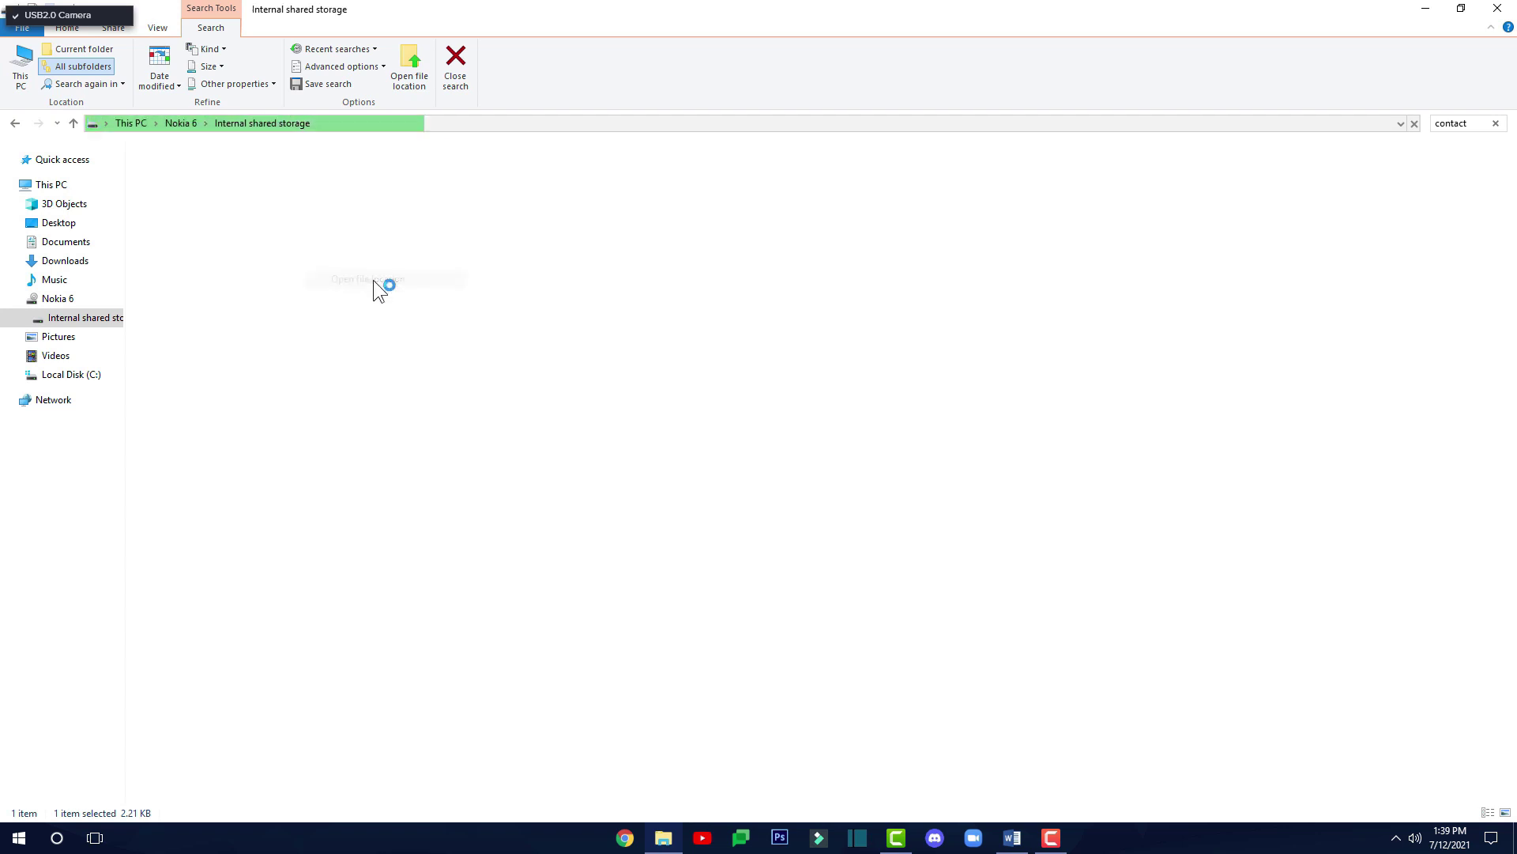
Step: Copy the contacts vCalendar file in the Nokia 6's internal shared storage
{"action": "left_click_drag", "start_coordinate": [1222, 465], "coordinate": [1269, 453]}
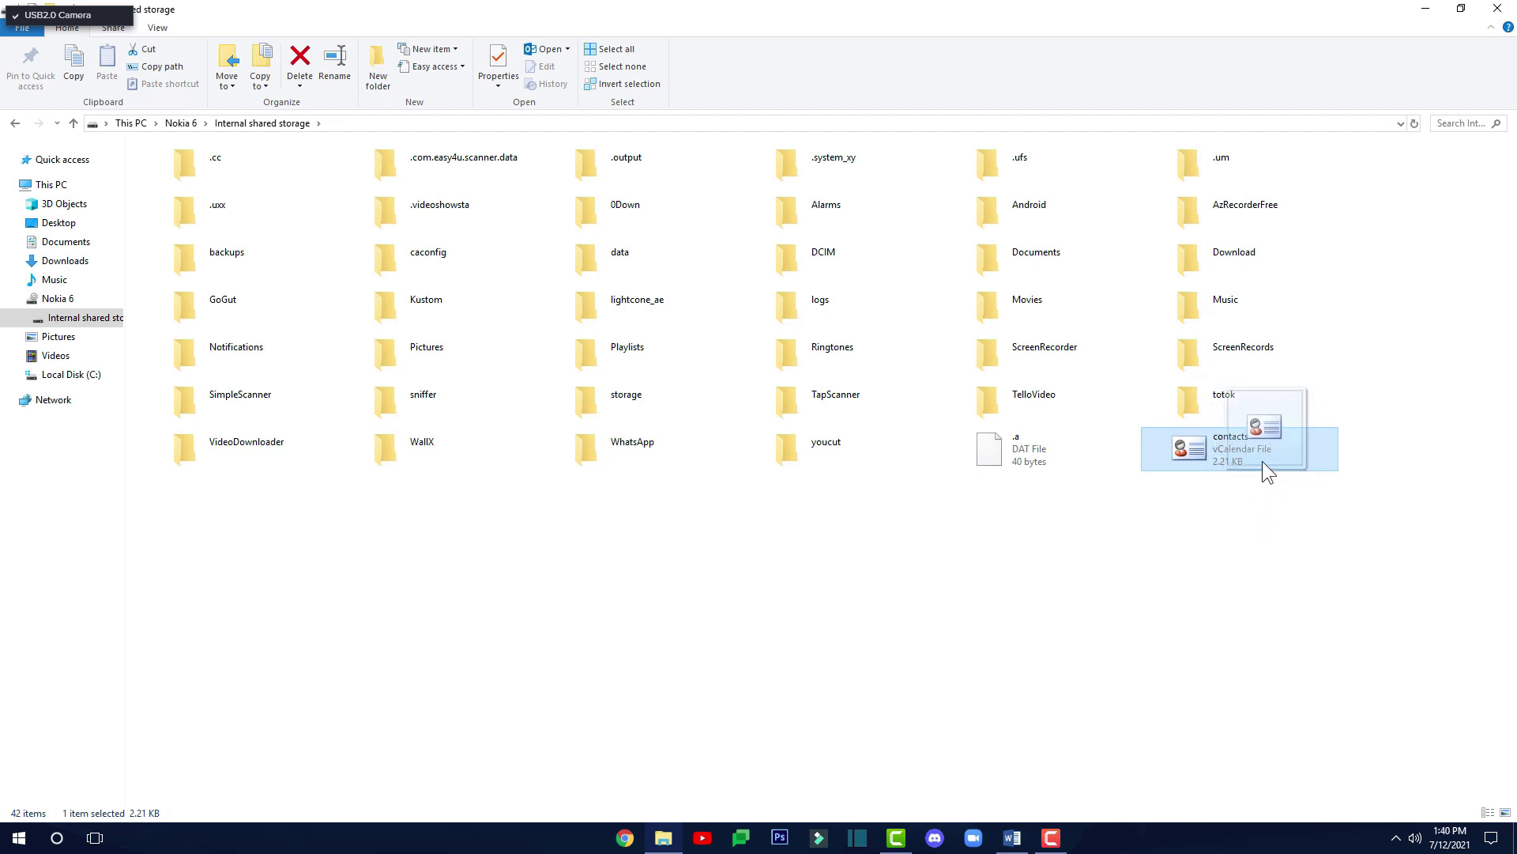
{"action": "right_click", "coordinate": [1257, 461]}
{"action": "left_click", "coordinate": [1293, 519]}
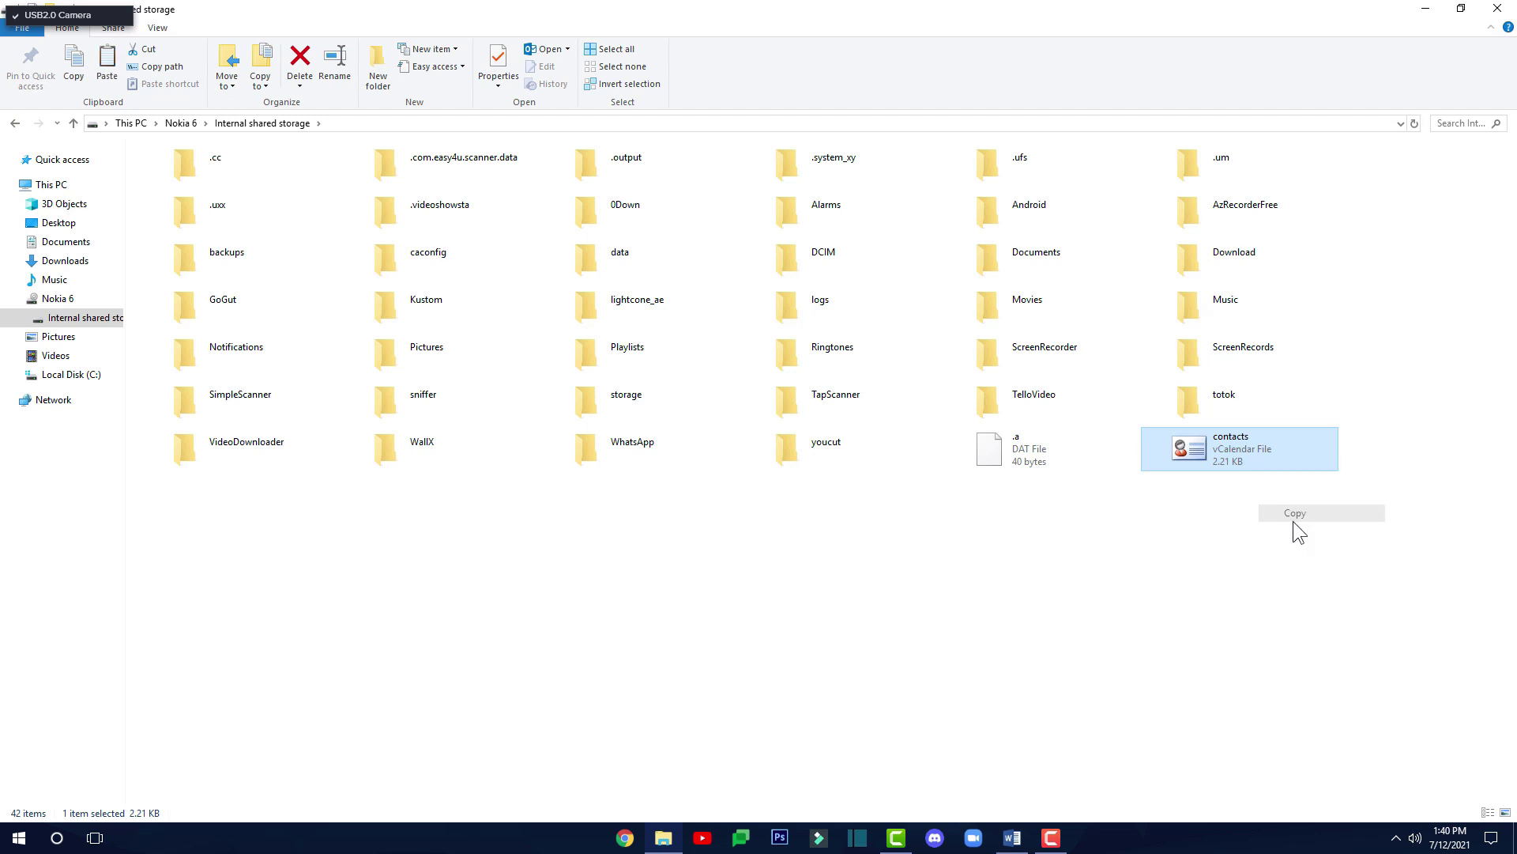
{"action": "left_click", "coordinate": [1290, 520]}
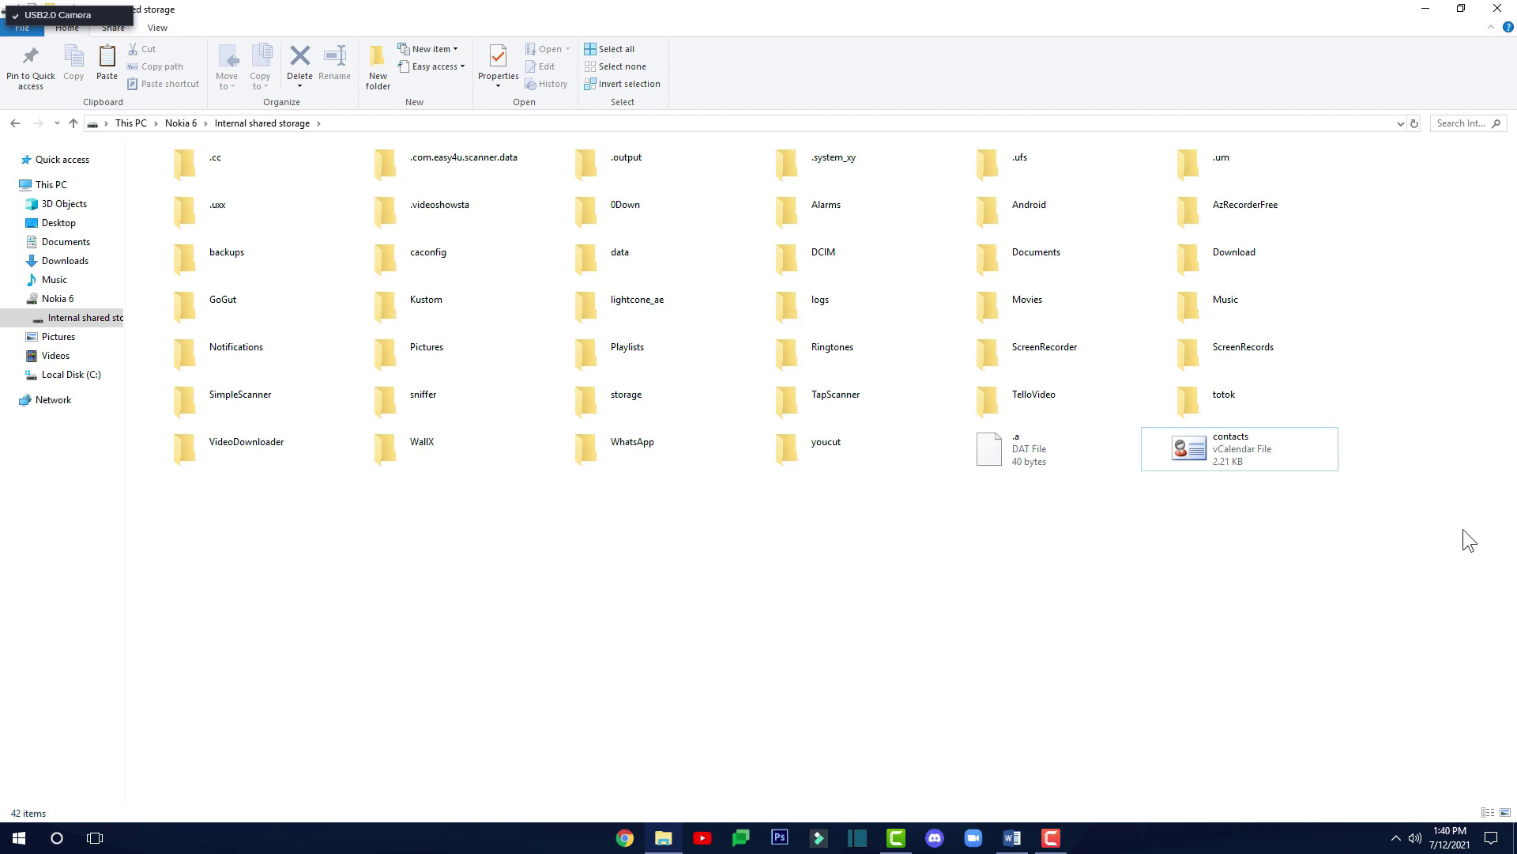
{"action": "left_click", "coordinate": [1458, 123]}
{"action": "mouse_move", "coordinate": [1257, 454]}
{"action": "left_mouse_down"}
{"action": "mouse_move", "coordinate": [1244, 464]}
{"action": "mouse_move", "coordinate": [1258, 447]}
{"action": "left_mouse_up"}
{"action": "left_click", "coordinate": [1456, 123]}
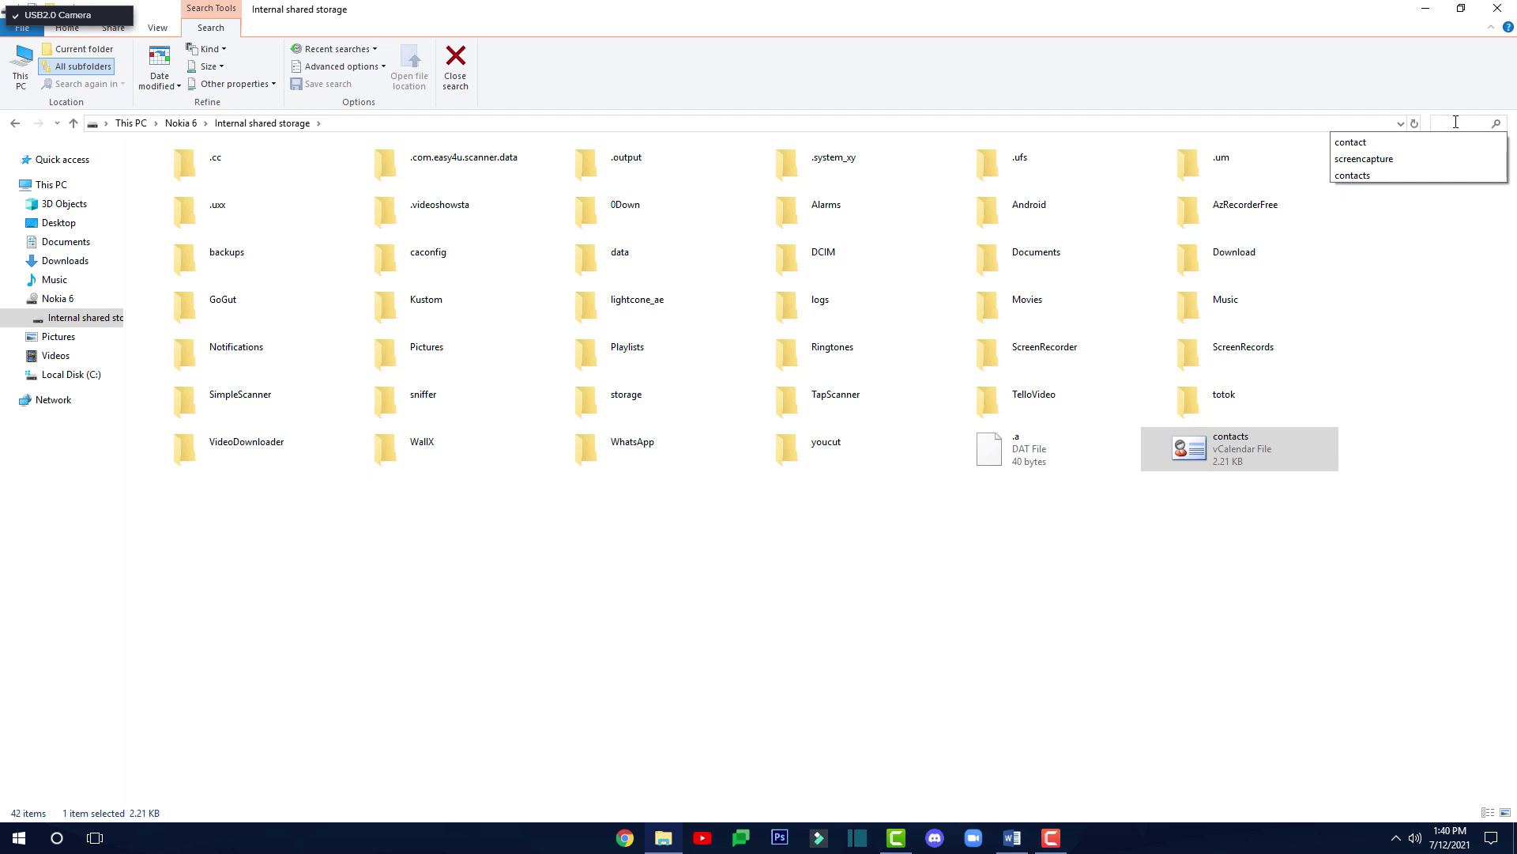
{"action": "left_click", "coordinate": [1456, 122]}
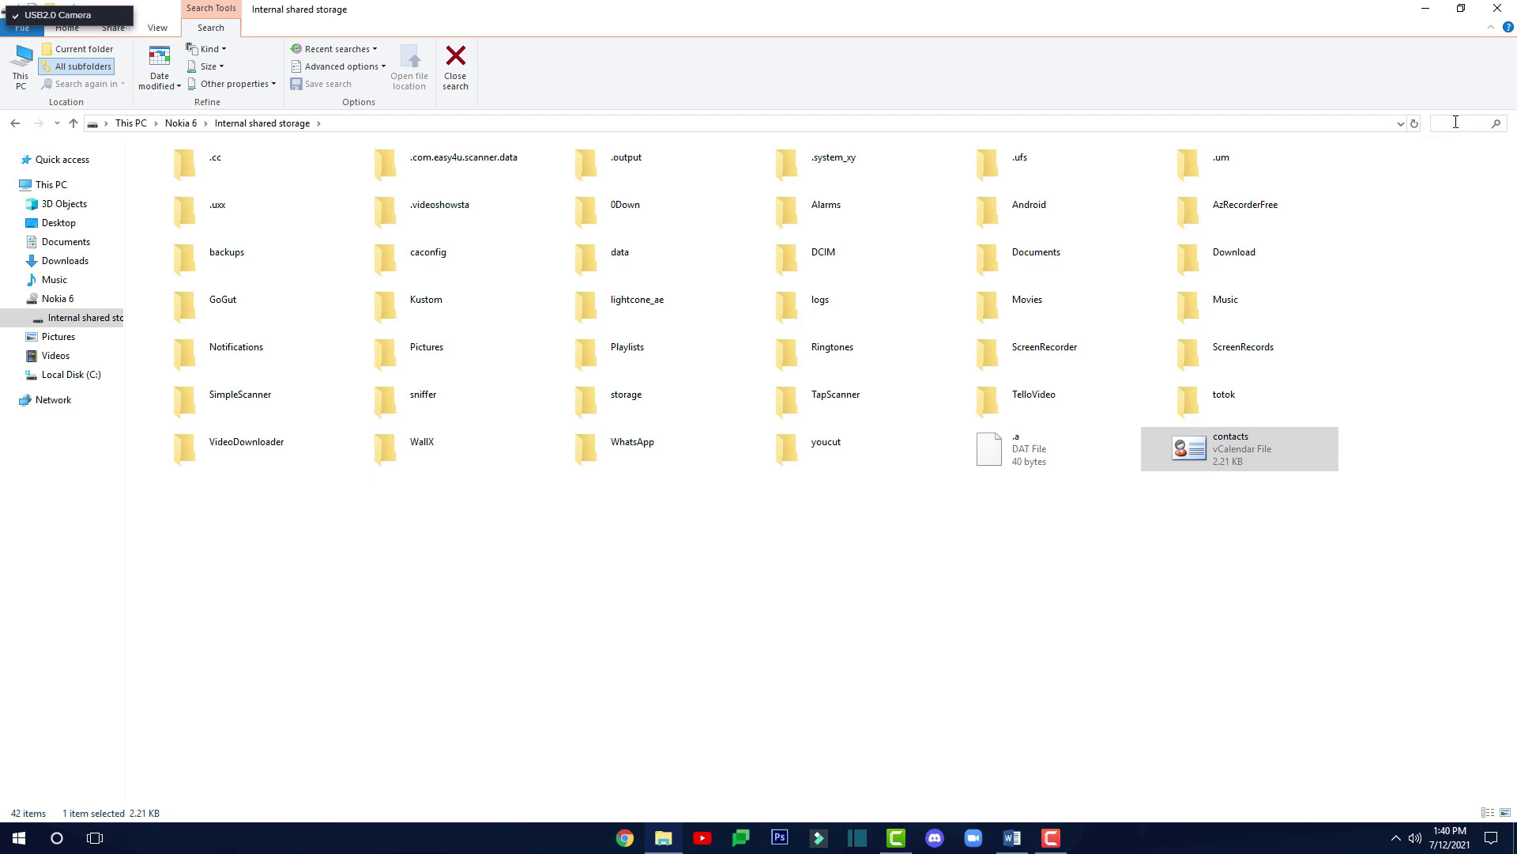
{"action": "left_click", "coordinate": [1456, 123]}
{"action": "left_click", "coordinate": [1372, 496]}
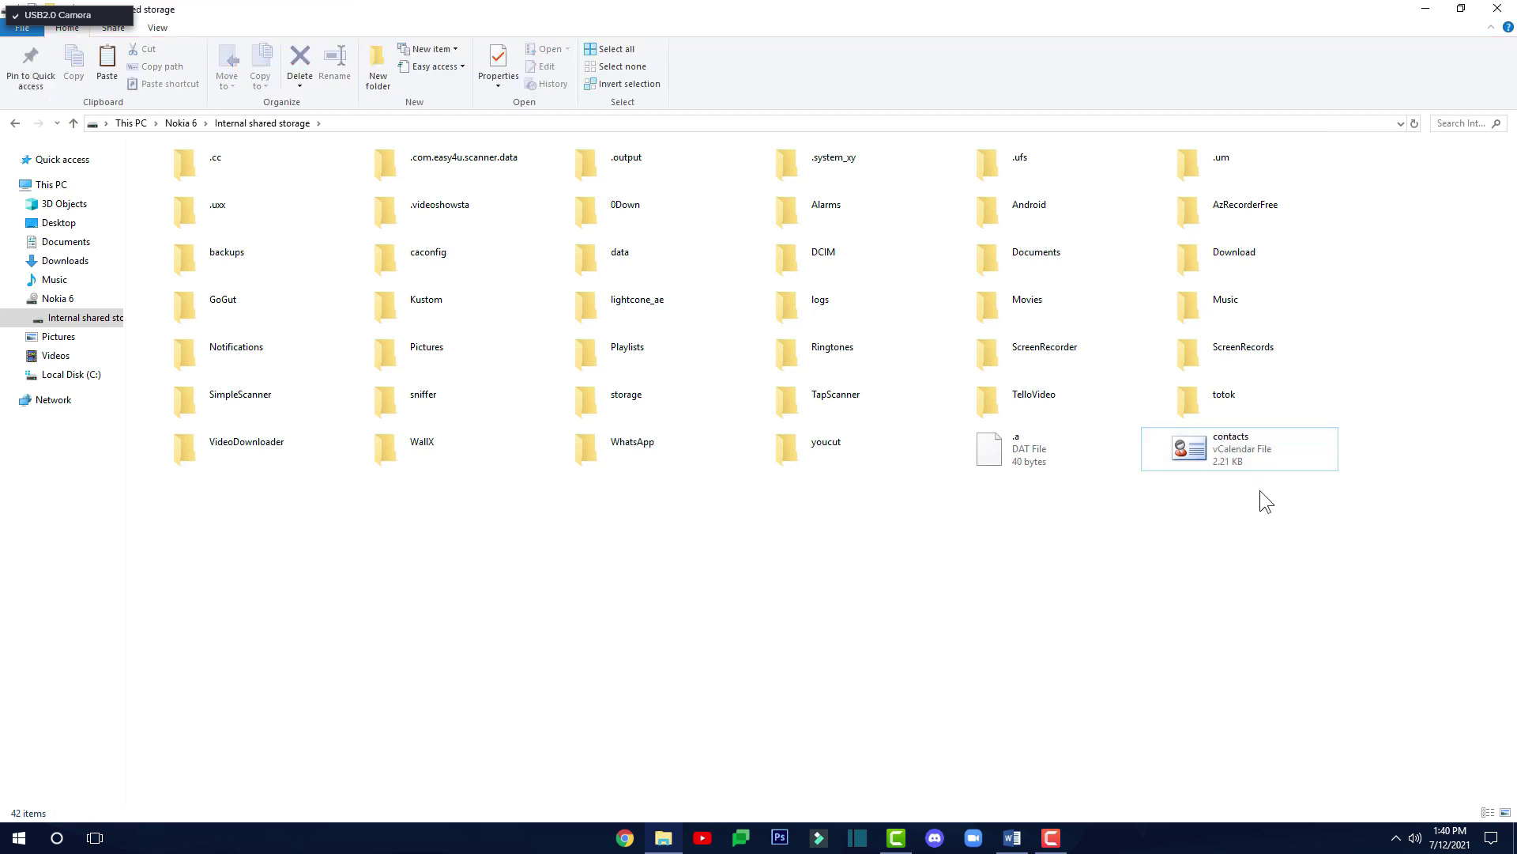
Step: Copy the exported contacts file from the phone's internal shared storage to the clipboard
{"action": "right_click", "coordinate": [1234, 455]}
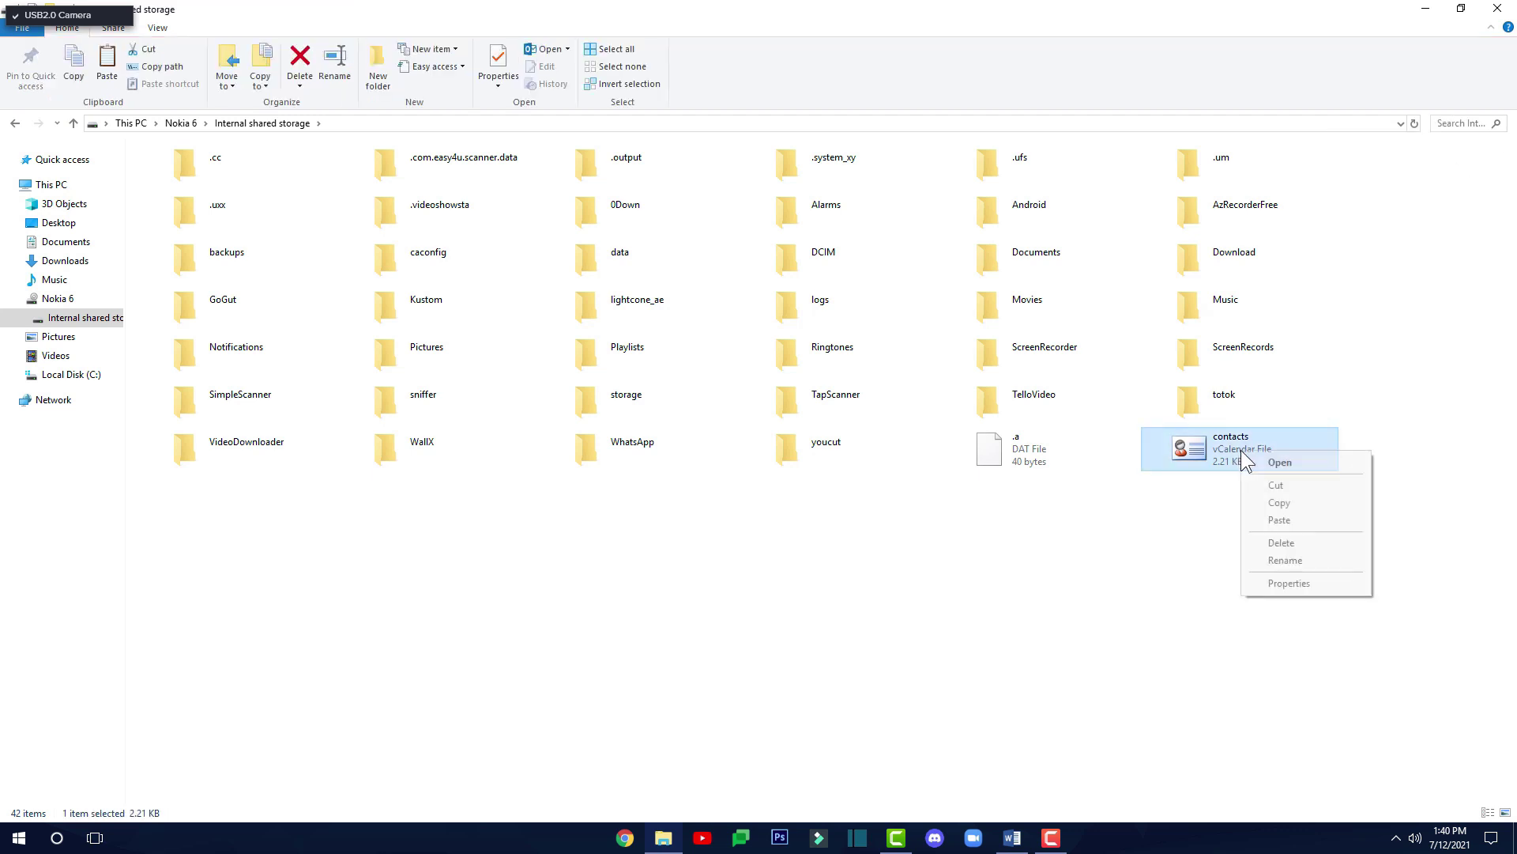
{"action": "left_click", "coordinate": [1216, 505]}
{"action": "left_click", "coordinate": [1217, 443]}
{"action": "mouse_move", "coordinate": [1218, 443]}
{"action": "left_mouse_down"}
{"action": "mouse_move", "coordinate": [1207, 458]}
{"action": "mouse_move", "coordinate": [1210, 443]}
{"action": "mouse_move", "coordinate": [1222, 452]}
{"action": "left_mouse_up"}
{"action": "right_click", "coordinate": [1222, 450]}
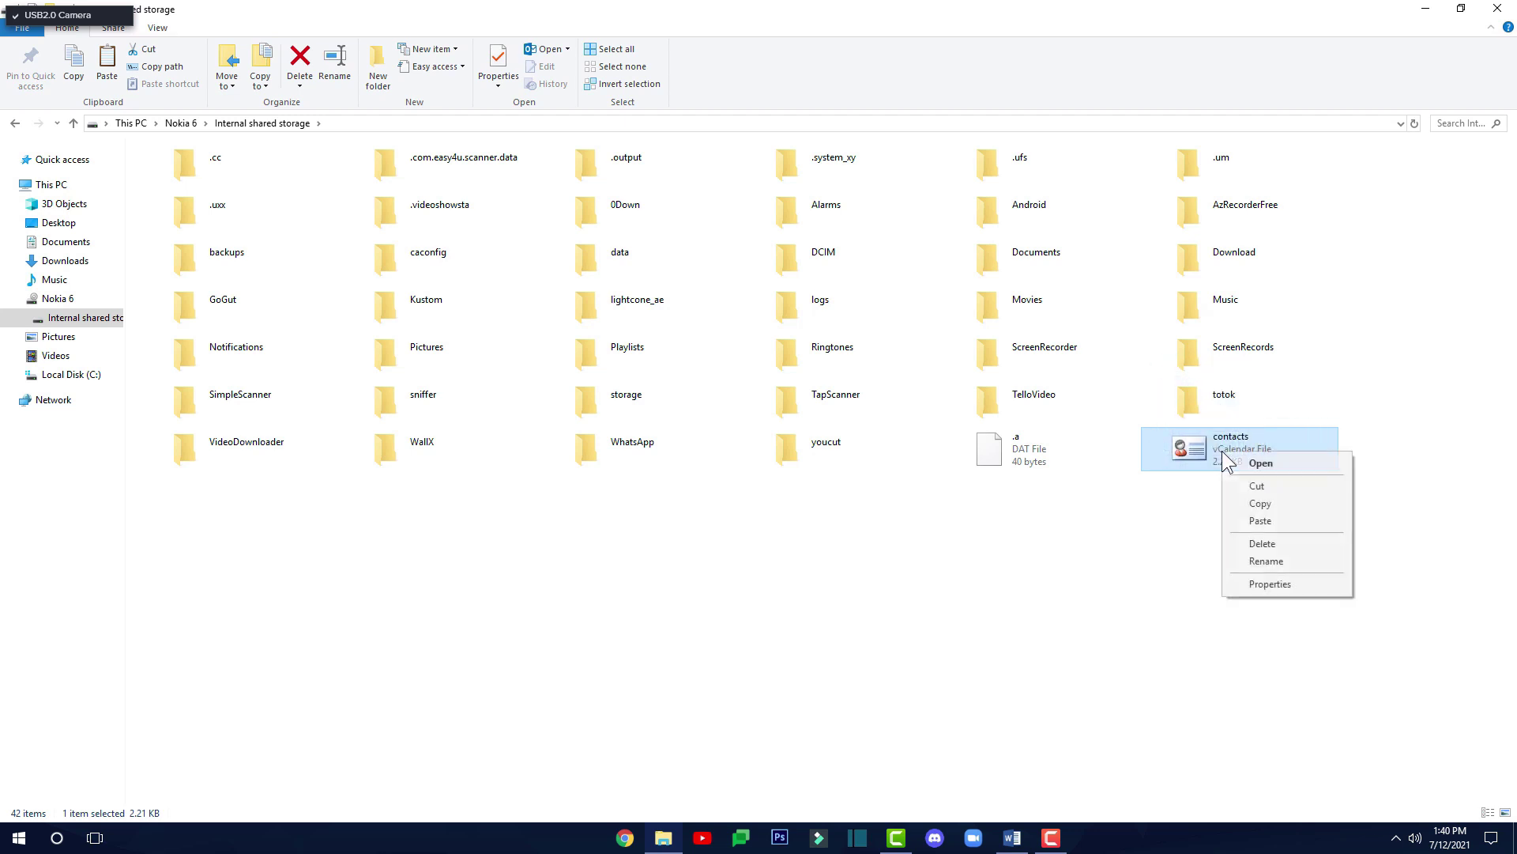
{"action": "left_click", "coordinate": [1276, 509]}
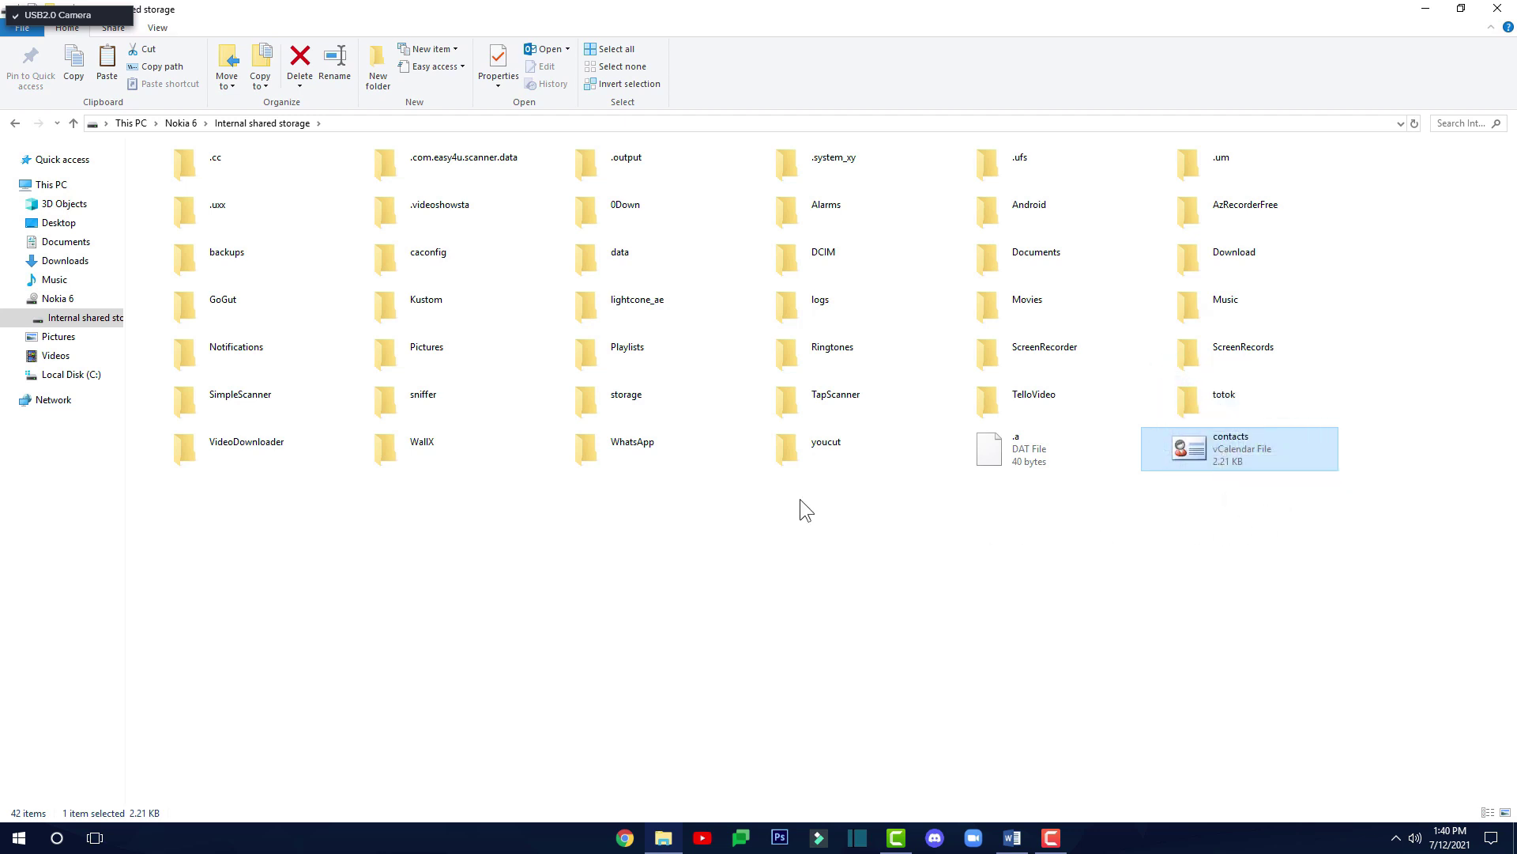
Step: Create a new folder on the Desktop and name it "contacts"
{"action": "left_click", "coordinate": [82, 228]}
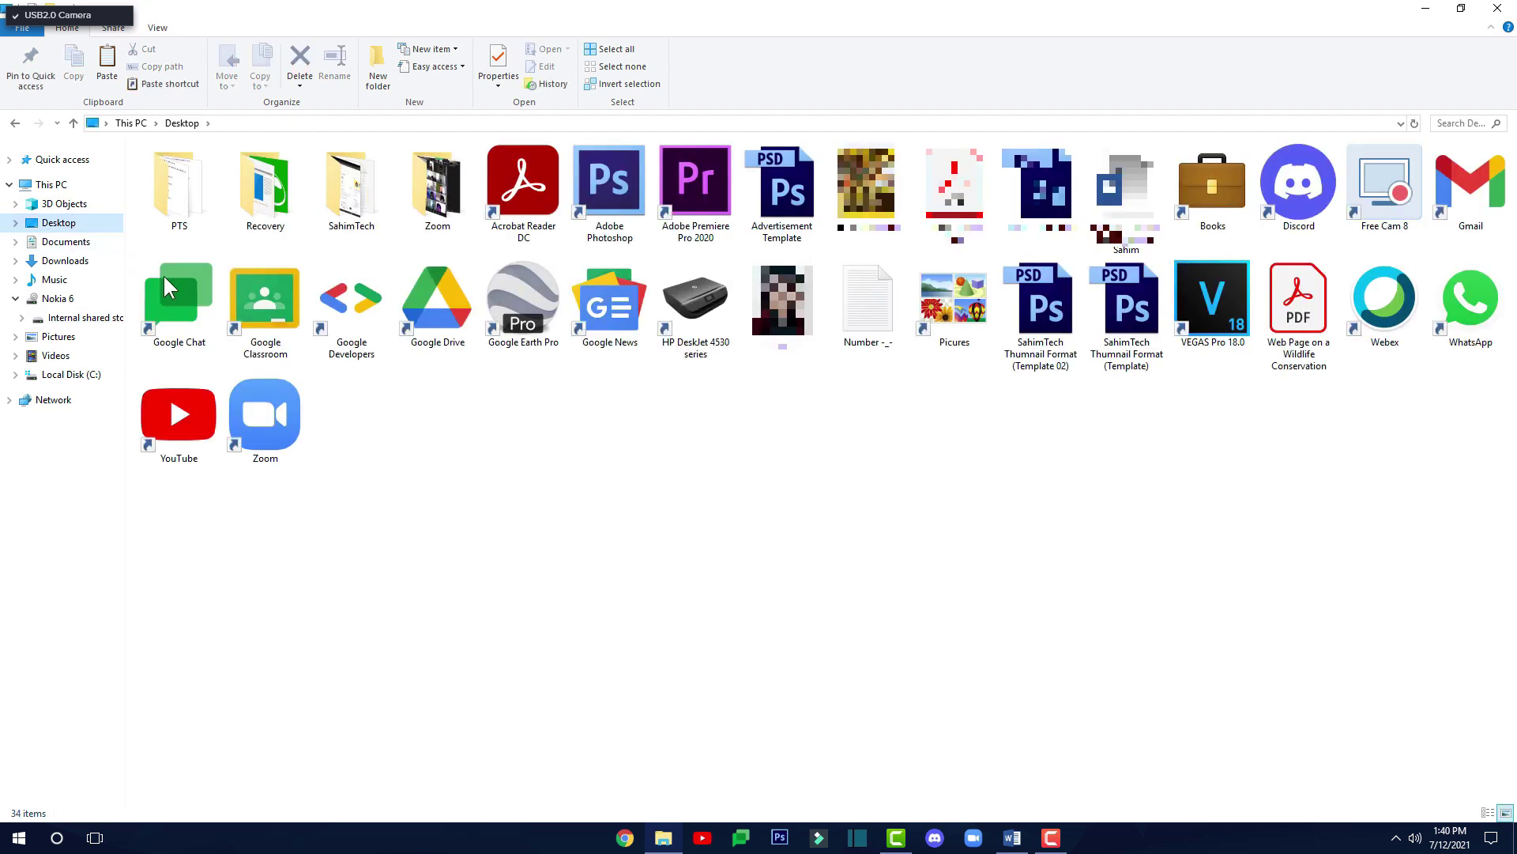
{"action": "right_click", "coordinate": [445, 402]}
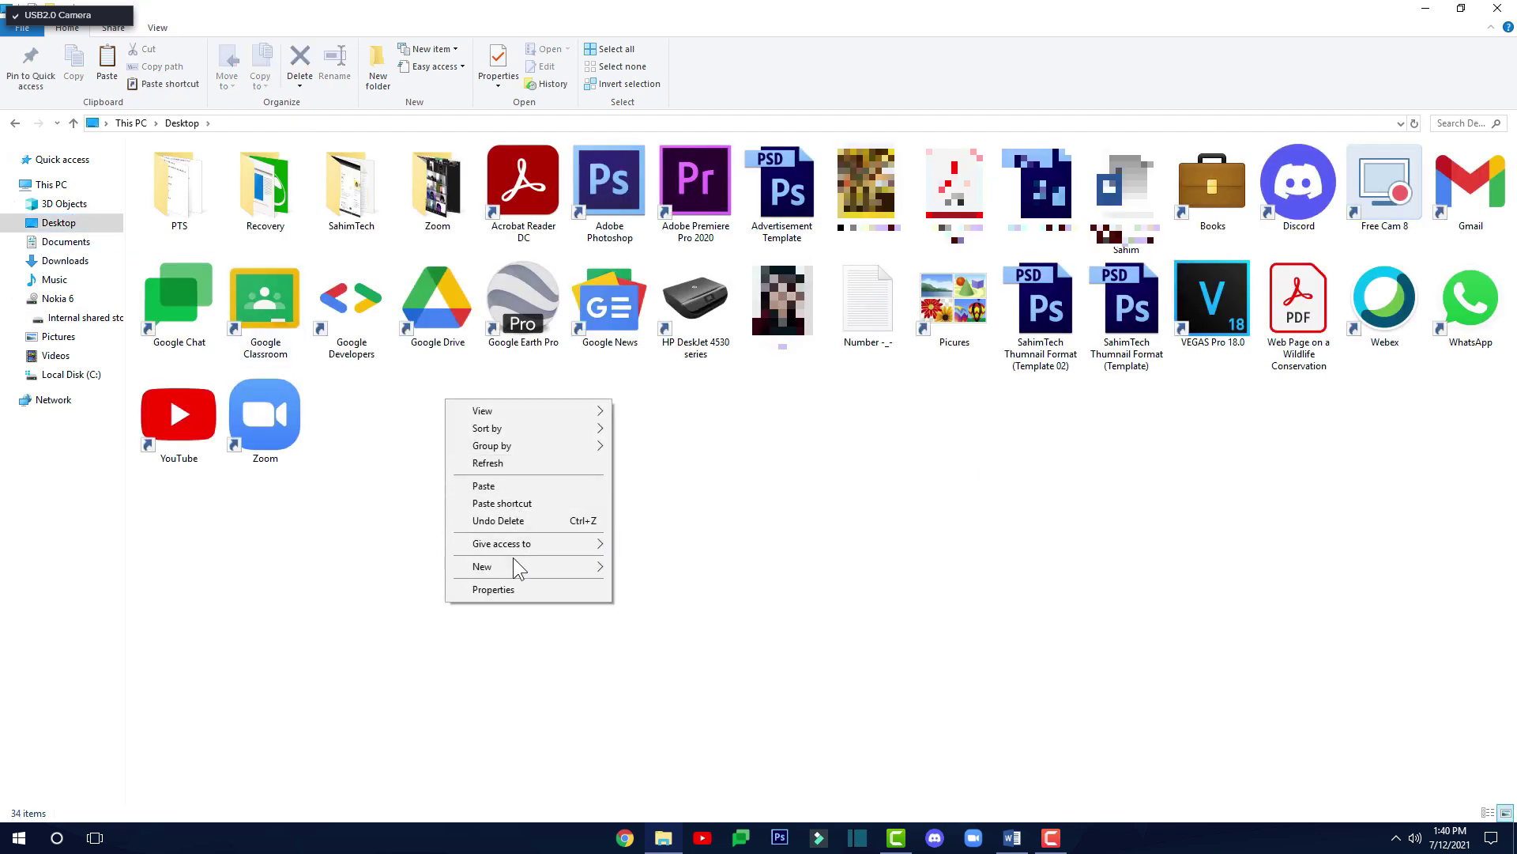
{"action": "mouse_move", "coordinate": [519, 567]}
{"action": "left_click", "coordinate": [626, 567]}
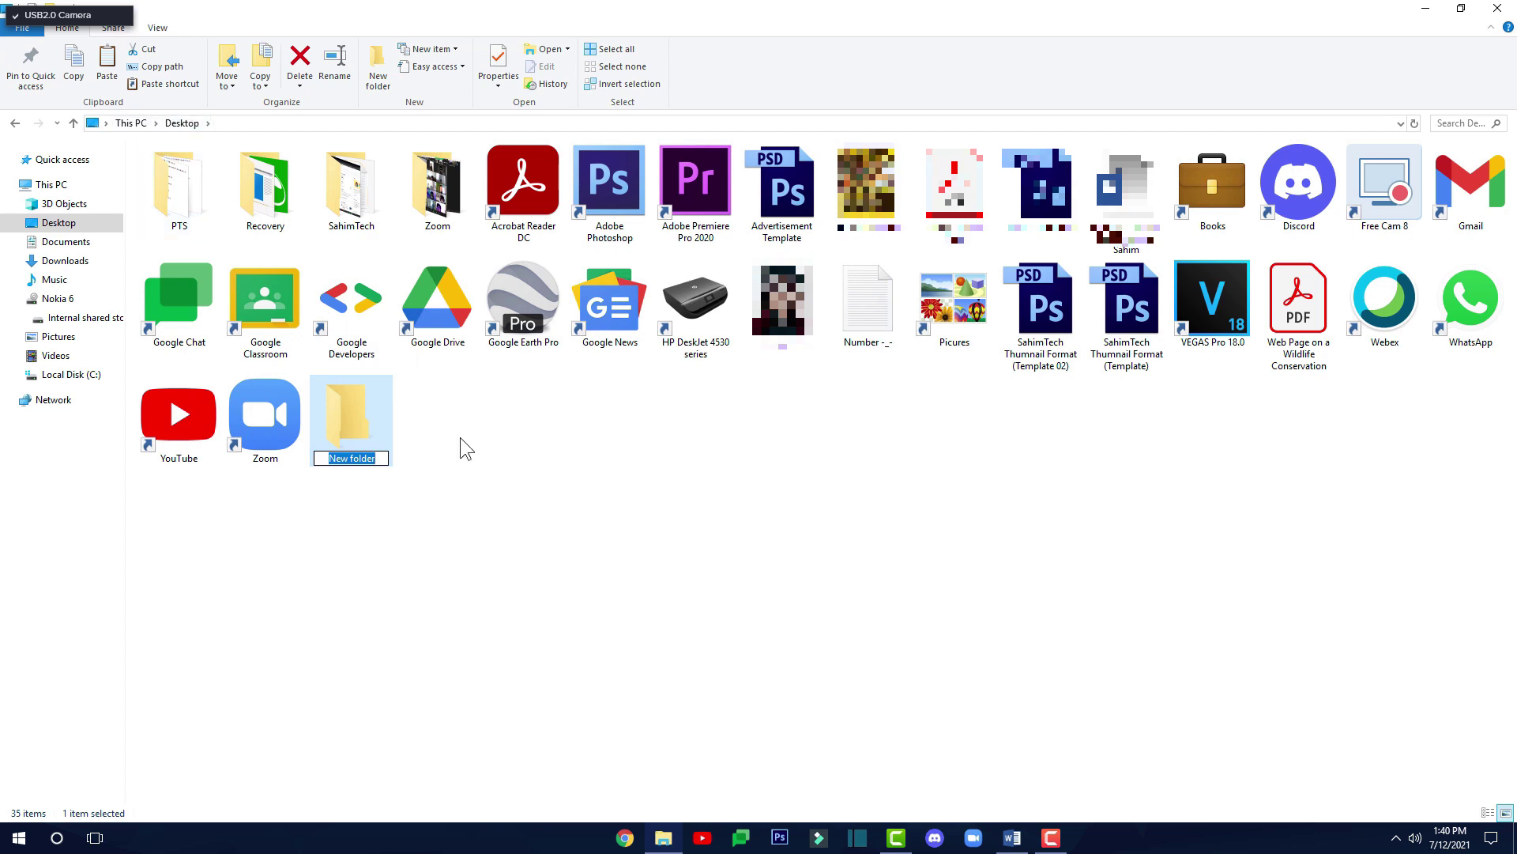
{"action": "key", "text": "Return"}
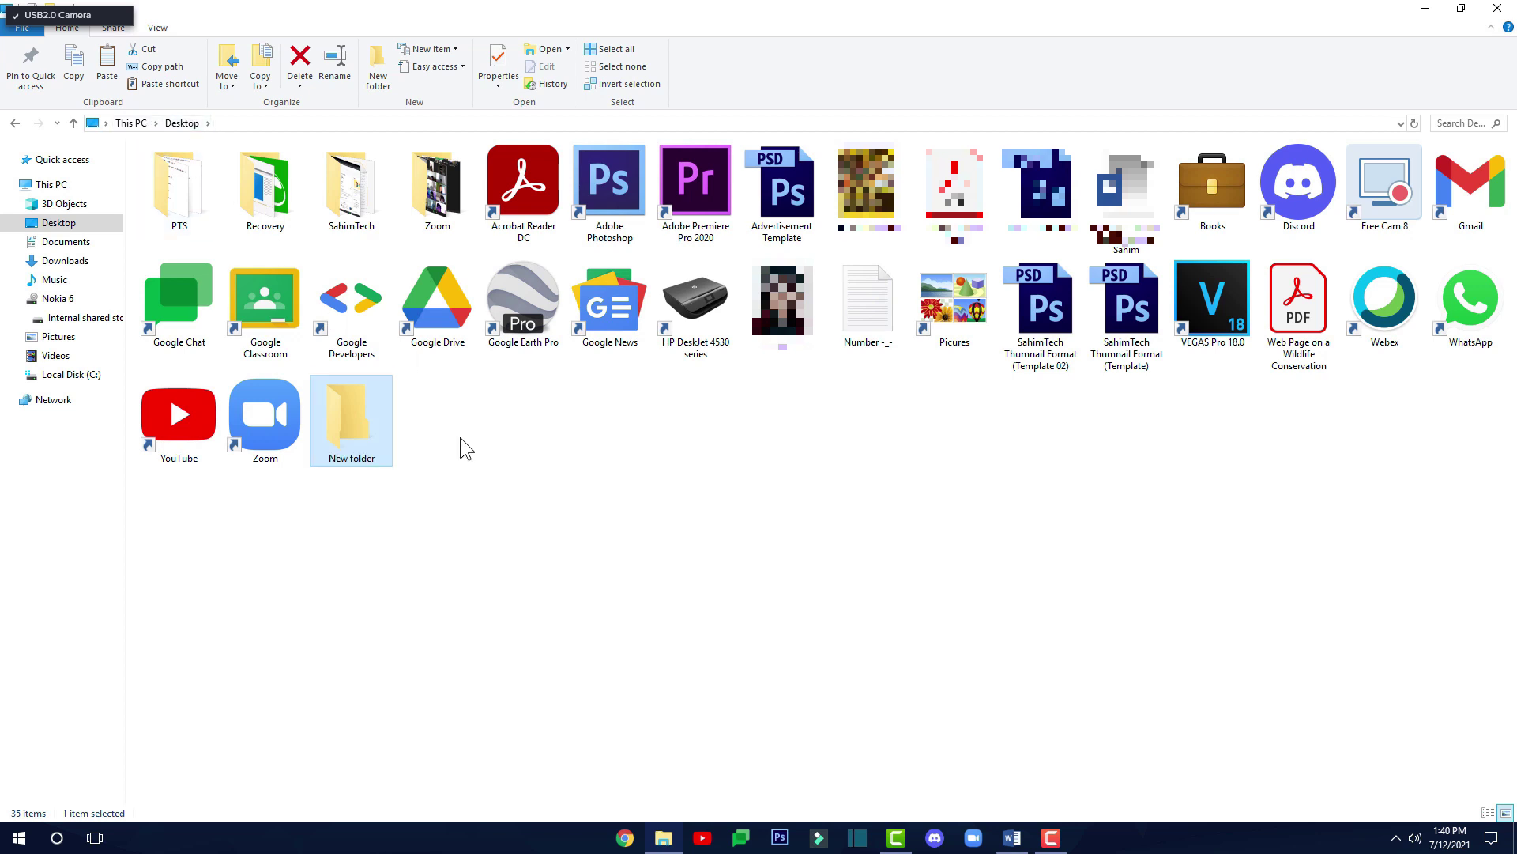
{"action": "key", "text": "F2"}
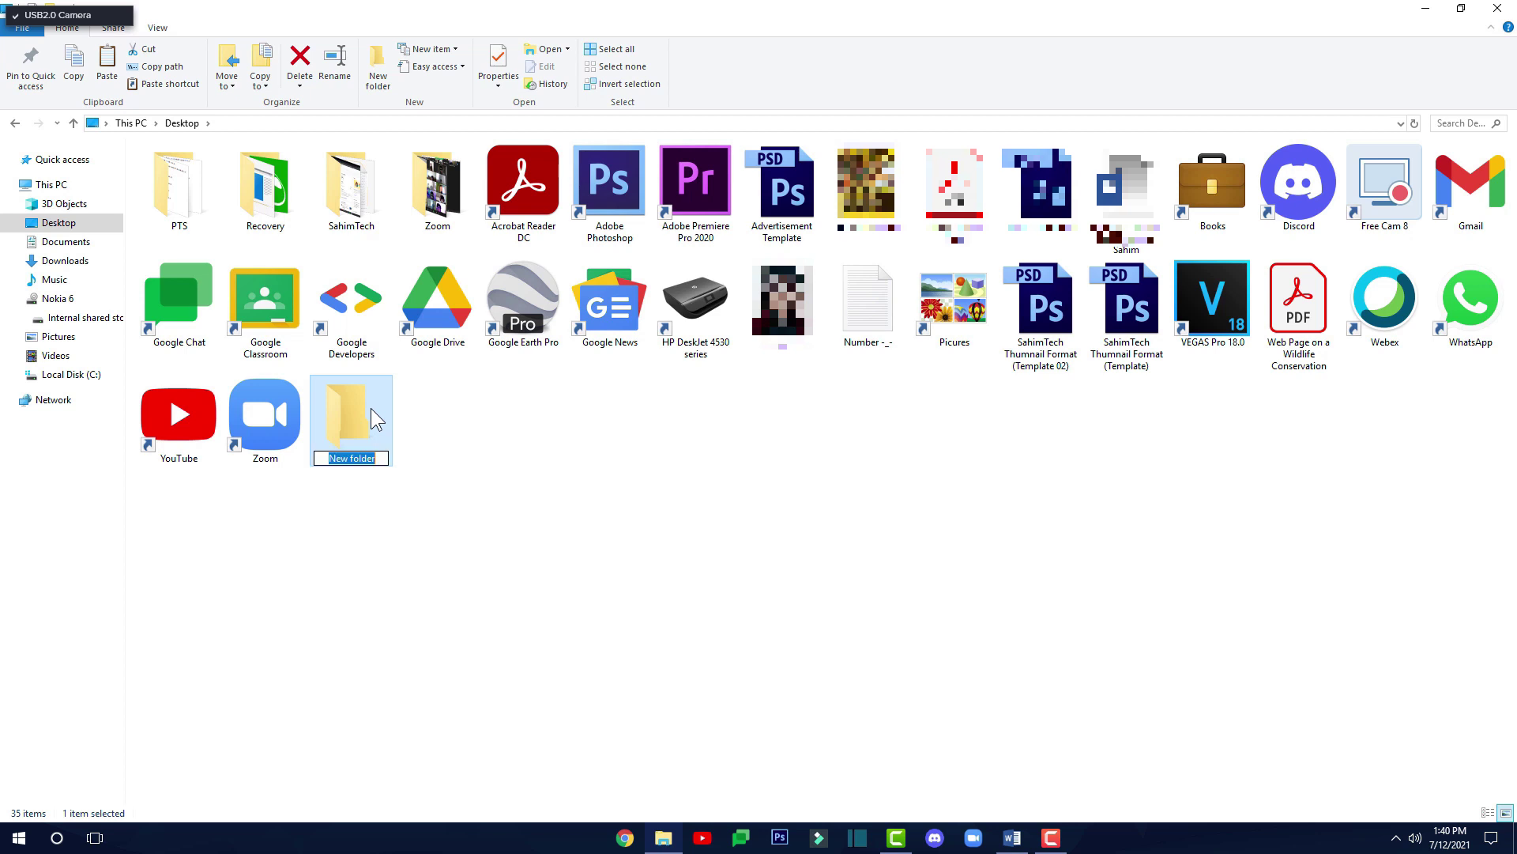
{"action": "type", "text": "contacts"}
{"action": "key", "text": "Return"}
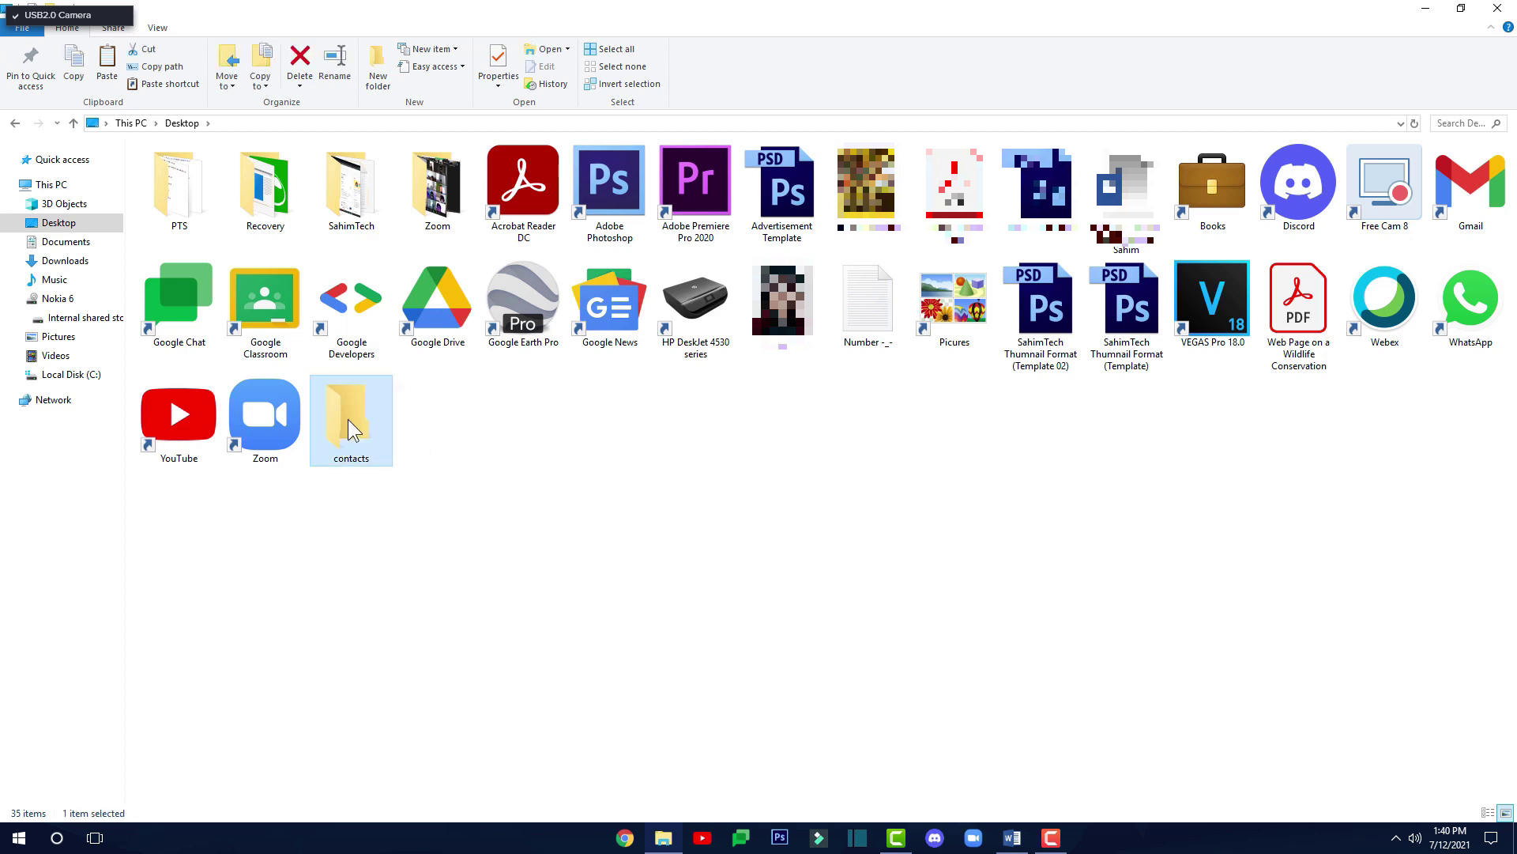
Step: Paste the copied contacts file into the contacts folder on the Desktop
{"action": "double_click", "coordinate": [347, 419]}
{"action": "right_click", "coordinate": [400, 390]}
{"action": "left_click", "coordinate": [462, 500]}
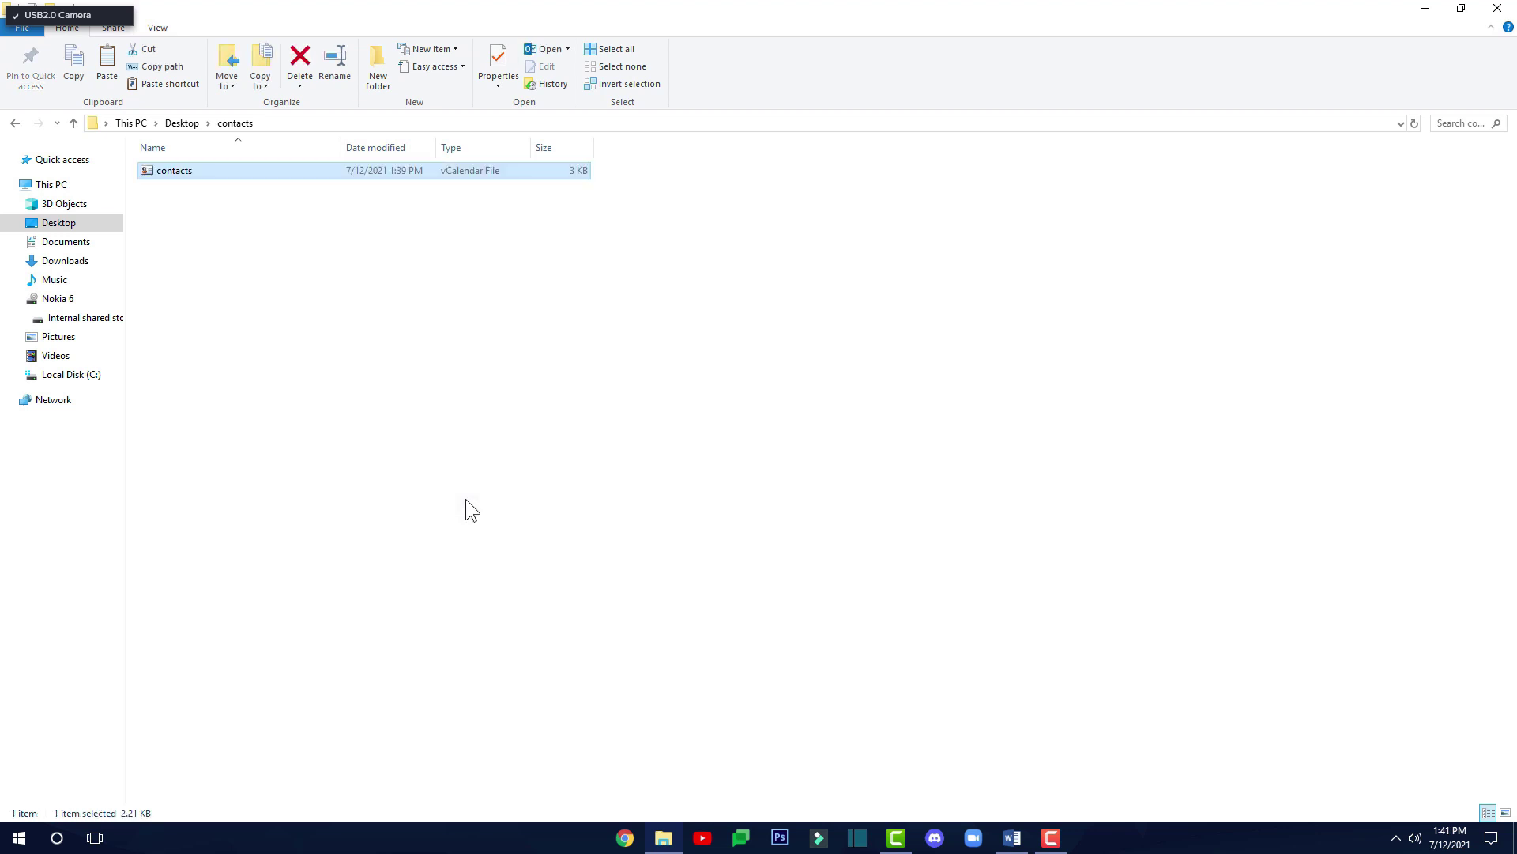
{"action": "left_click", "coordinate": [466, 499]}
{"action": "left_click_drag", "start_coordinate": [655, 406], "coordinate": [139, 159]}
{"action": "left_click_drag", "start_coordinate": [604, 303], "coordinate": [234, 169]}
{"action": "left_click_drag", "start_coordinate": [492, 297], "coordinate": [207, 158]}
{"action": "left_click_drag", "start_coordinate": [434, 296], "coordinate": [235, 158]}
{"action": "left_click", "coordinate": [648, 316]}
{"action": "left_click_drag", "start_coordinate": [684, 371], "coordinate": [158, 172]}
{"action": "left_click", "coordinate": [335, 257]}
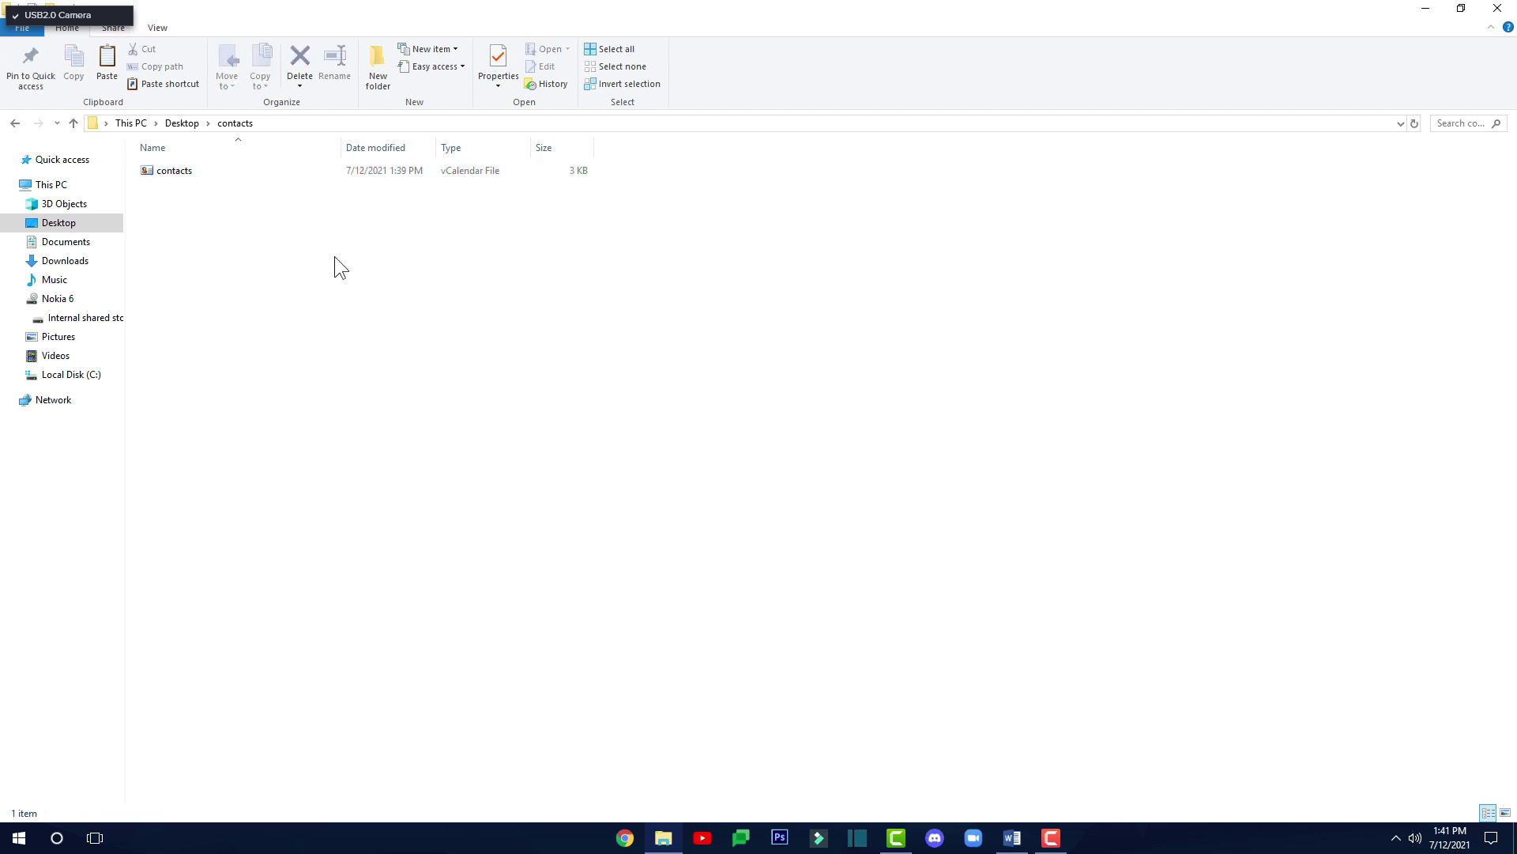
{"action": "left_click_drag", "start_coordinate": [335, 256], "coordinate": [252, 316]}
Step: Copy the contacts file saved in the Desktop's contacts folder
{"action": "right_click", "coordinate": [200, 171]}
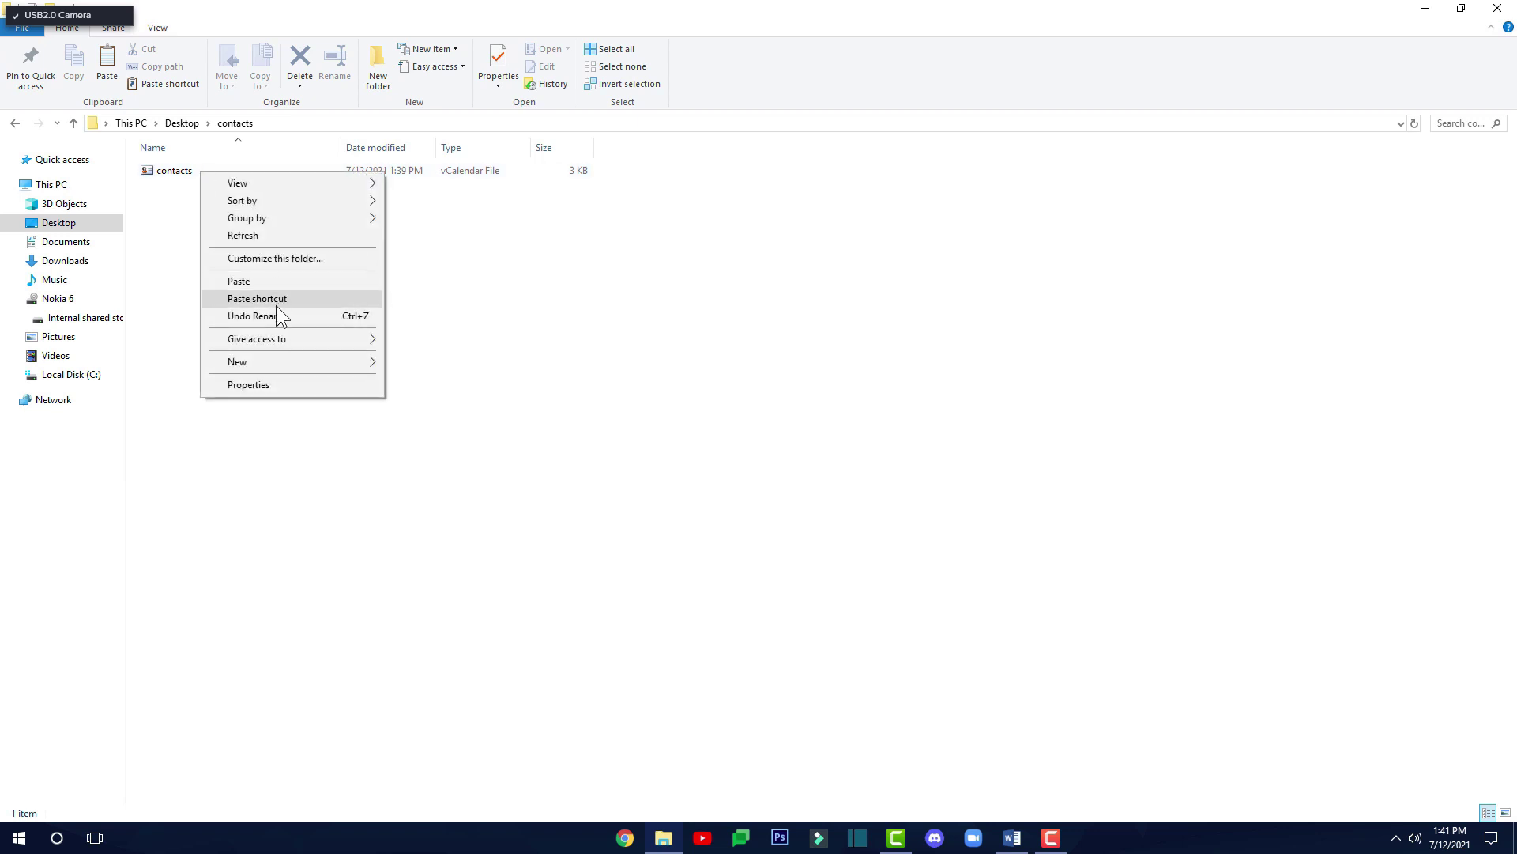
{"action": "left_click", "coordinate": [177, 169]}
{"action": "right_click", "coordinate": [177, 170]}
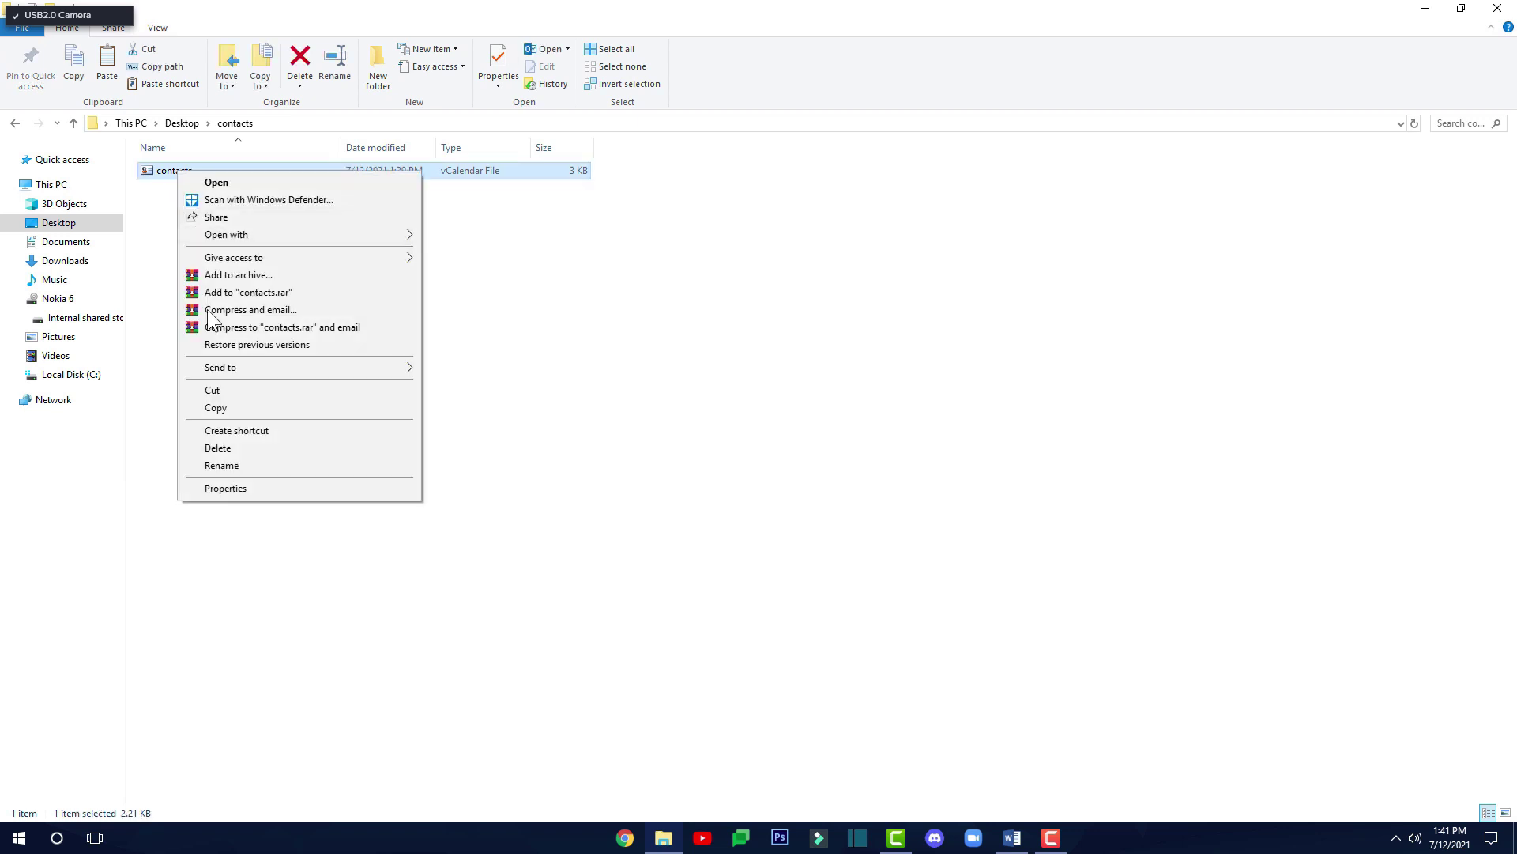
{"action": "left_click", "coordinate": [225, 404]}
Step: In the Nokia 6's internal shared storage, permanently delete the contacts file and paste the copied one in its place
{"action": "left_click", "coordinate": [67, 307]}
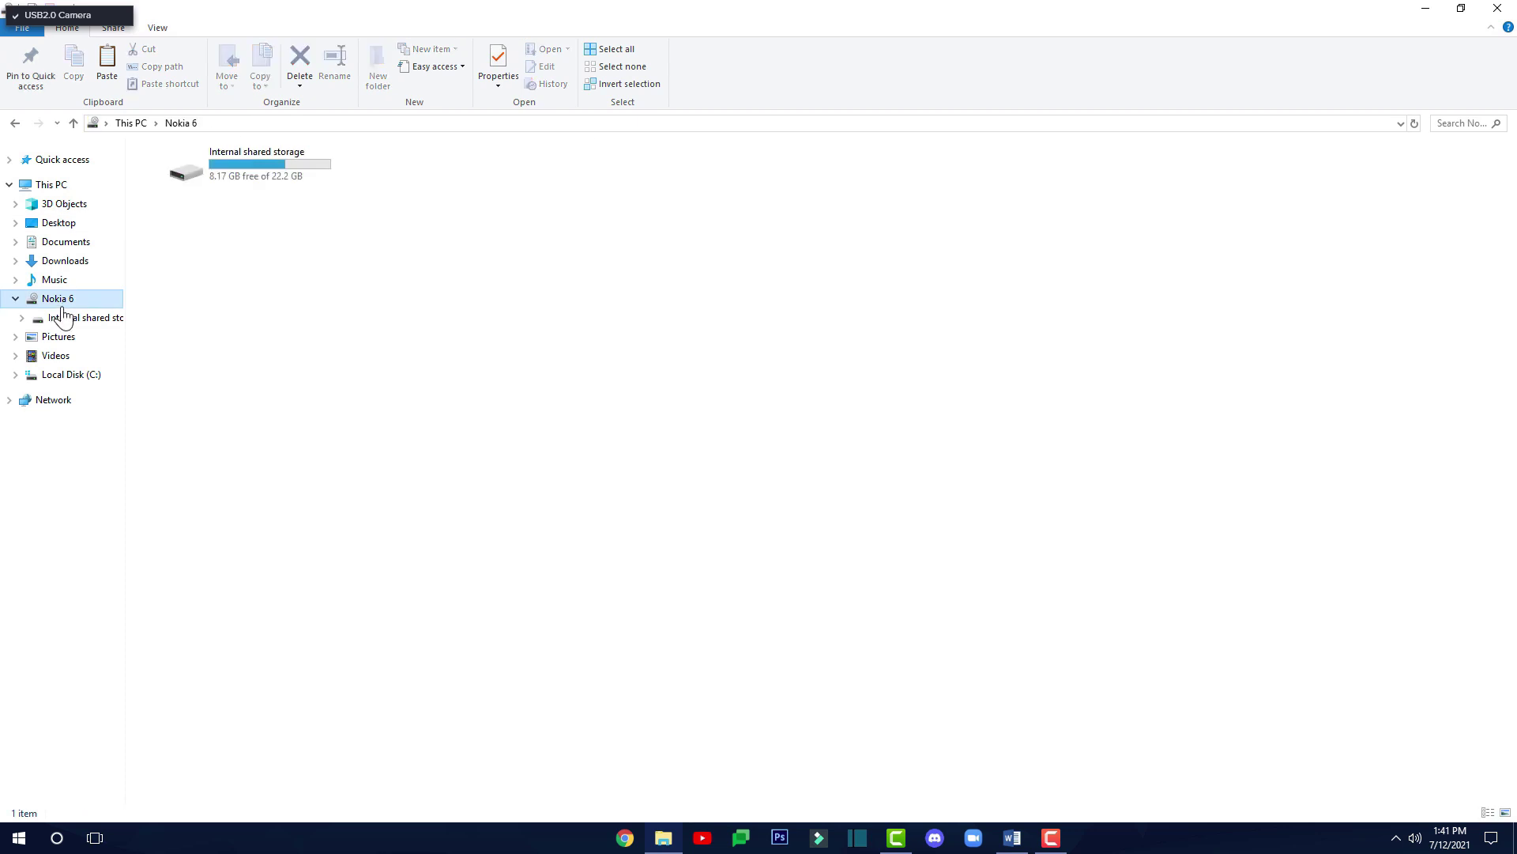
{"action": "left_click_drag", "start_coordinate": [230, 177], "coordinate": [253, 154]}
{"action": "double_click", "coordinate": [253, 154]}
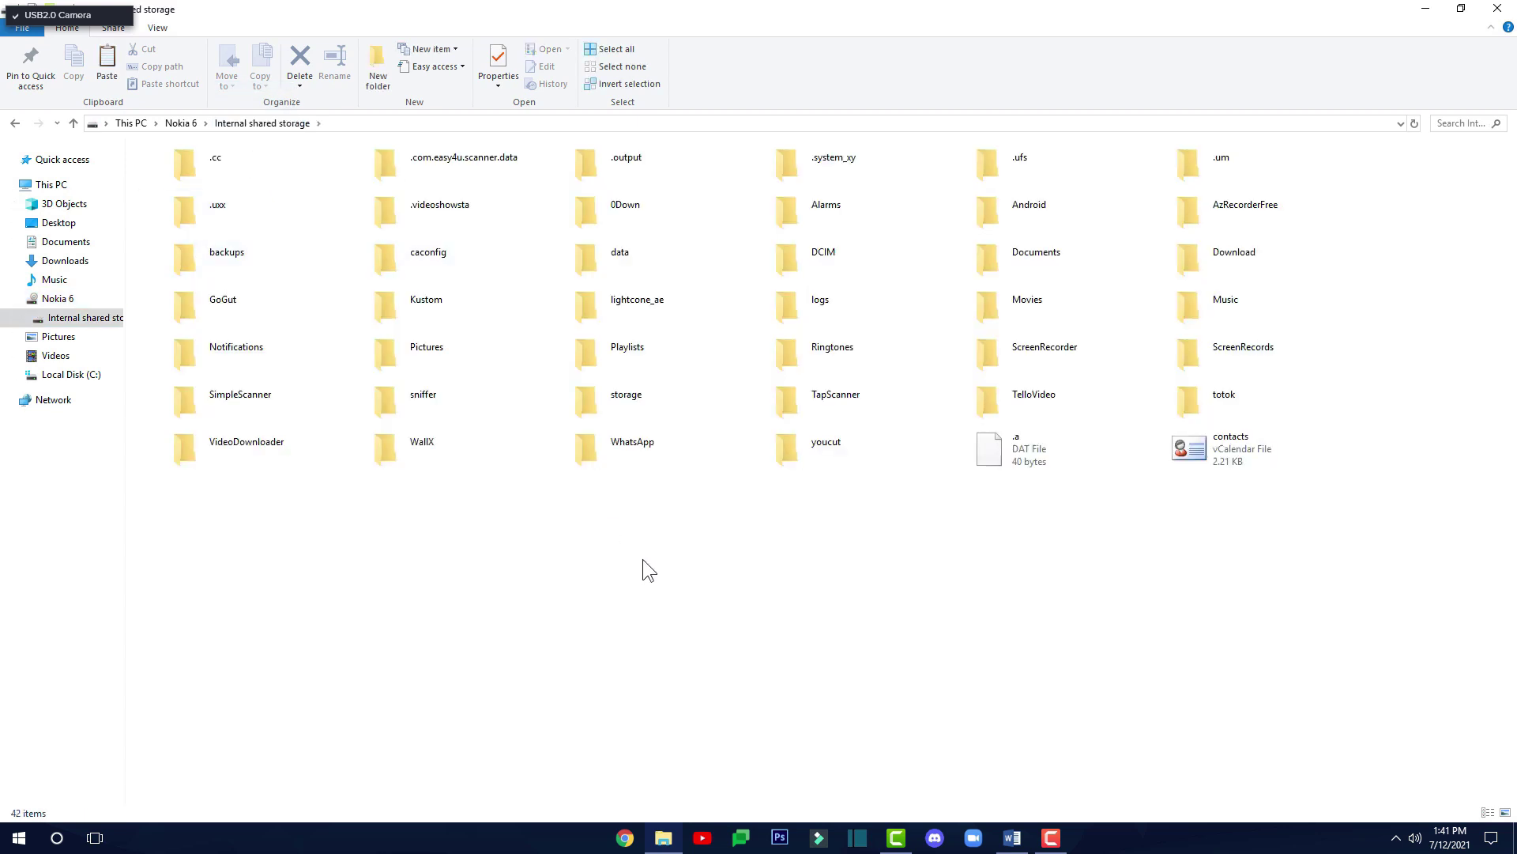
{"action": "left_click", "coordinate": [1234, 453]}
{"action": "key", "text": "Delete"}
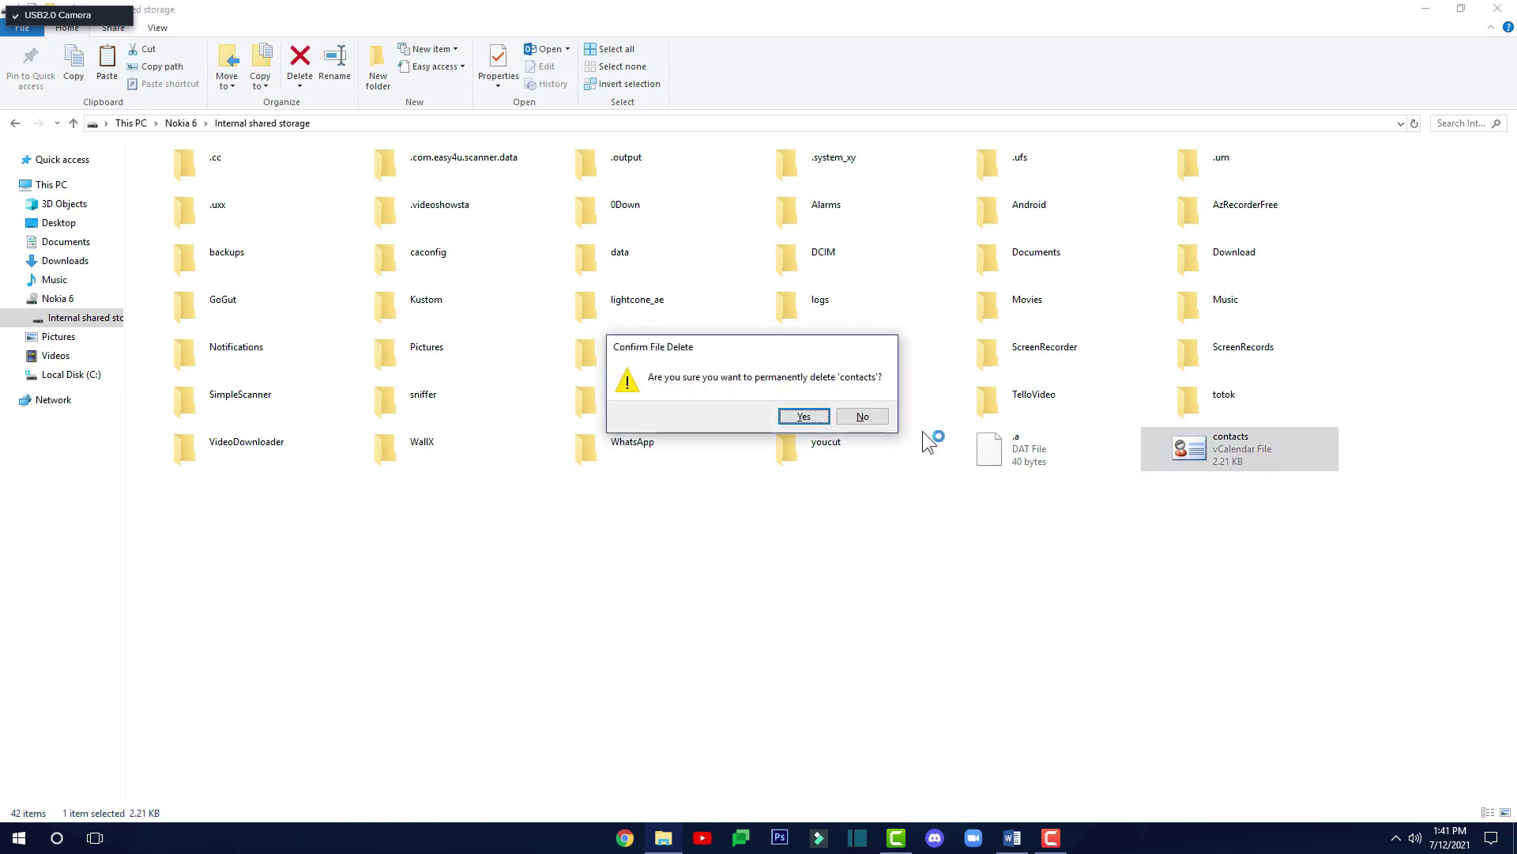
{"action": "left_click", "coordinate": [803, 417]}
{"action": "right_click", "coordinate": [1116, 520]}
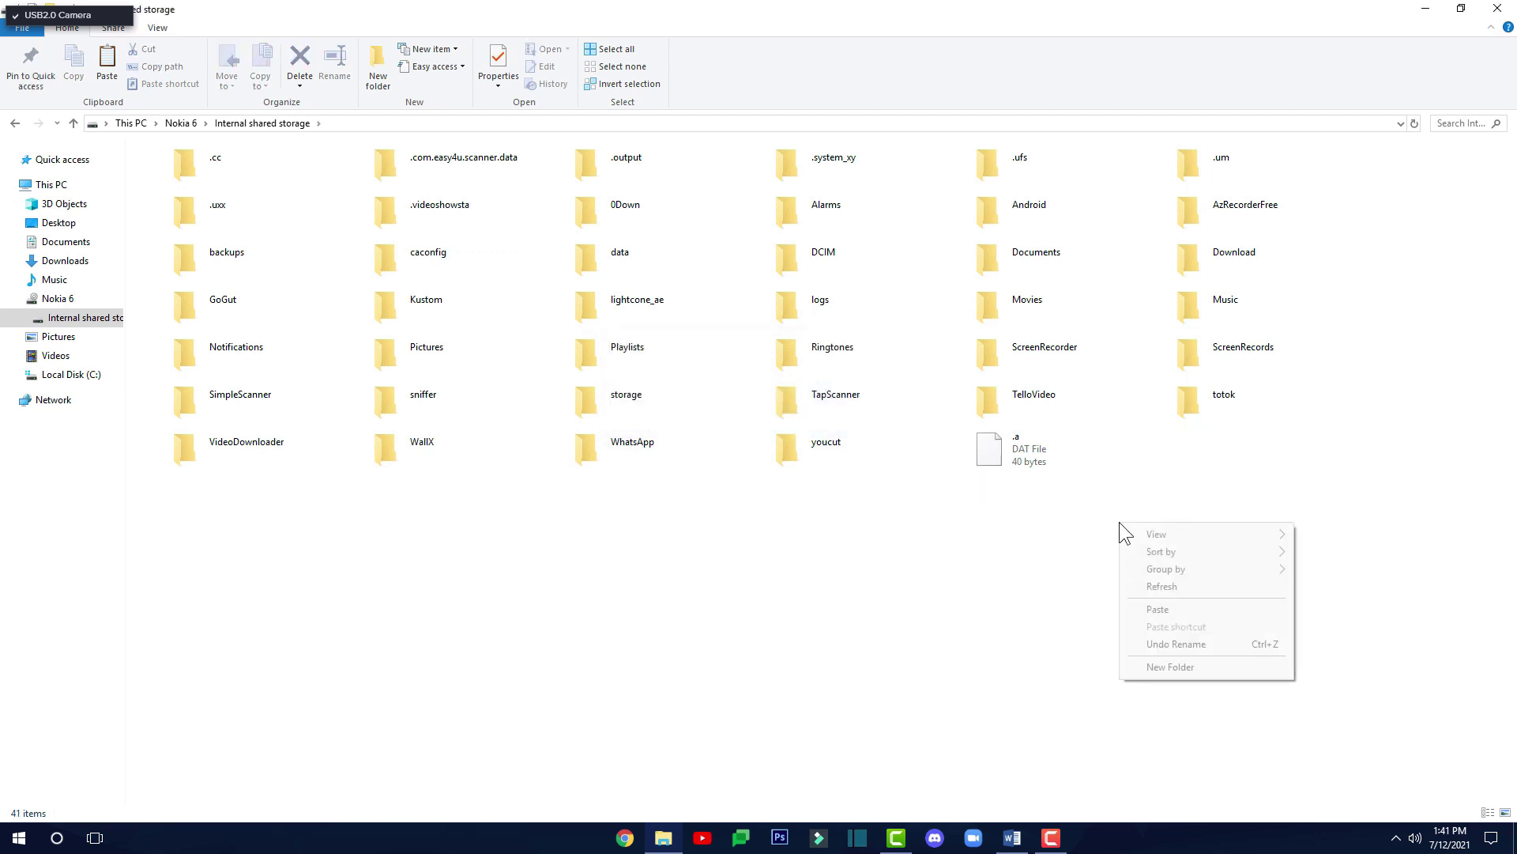
{"action": "left_click", "coordinate": [1160, 605]}
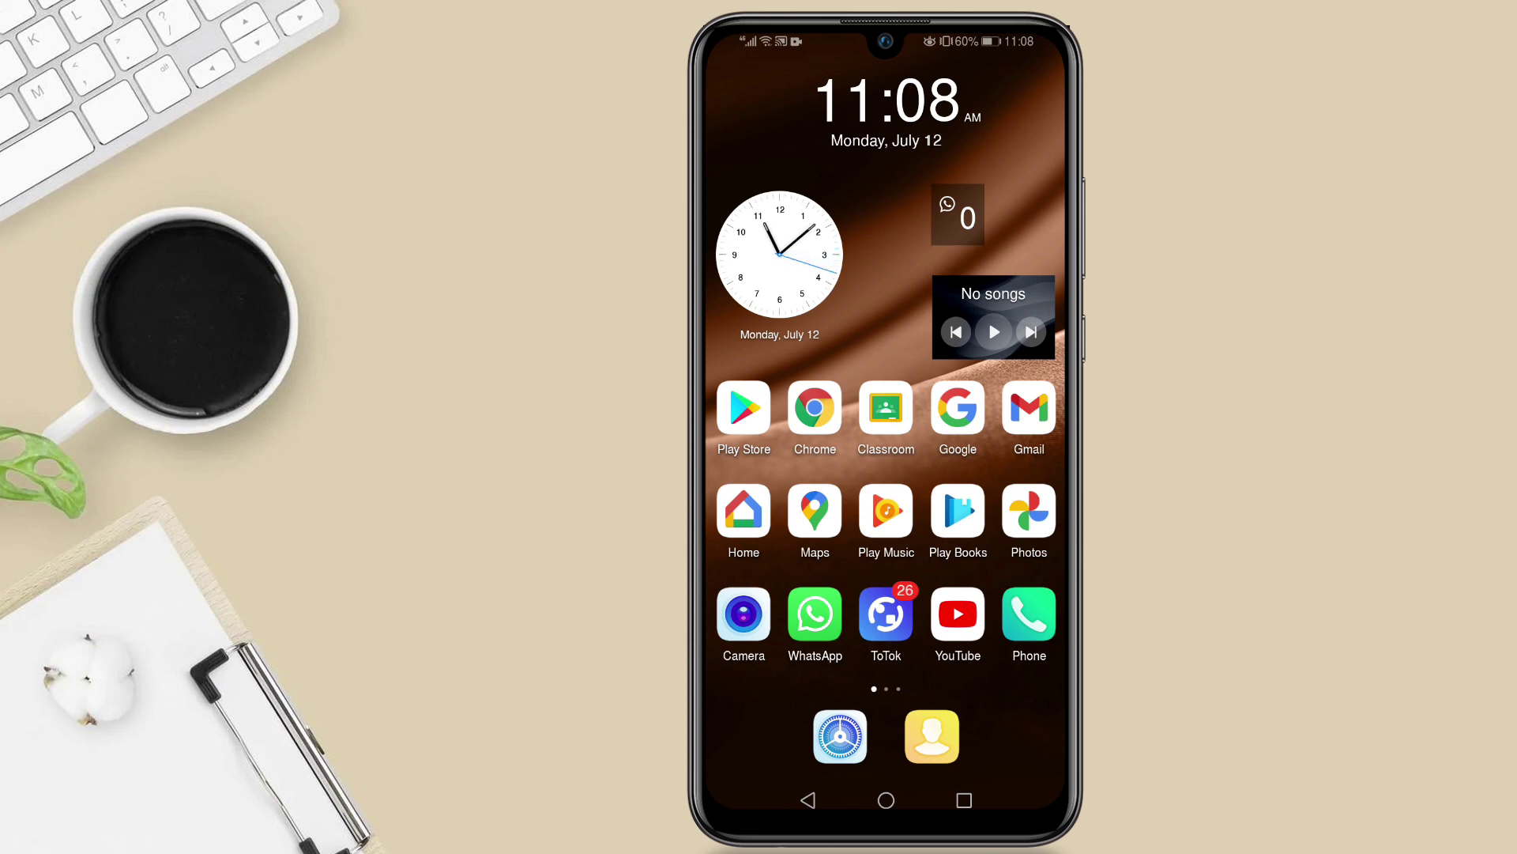
Step: Open the Import/Export options in the settings of the phone's Contacts app
{"action": "left_click", "coordinate": [932, 735]}
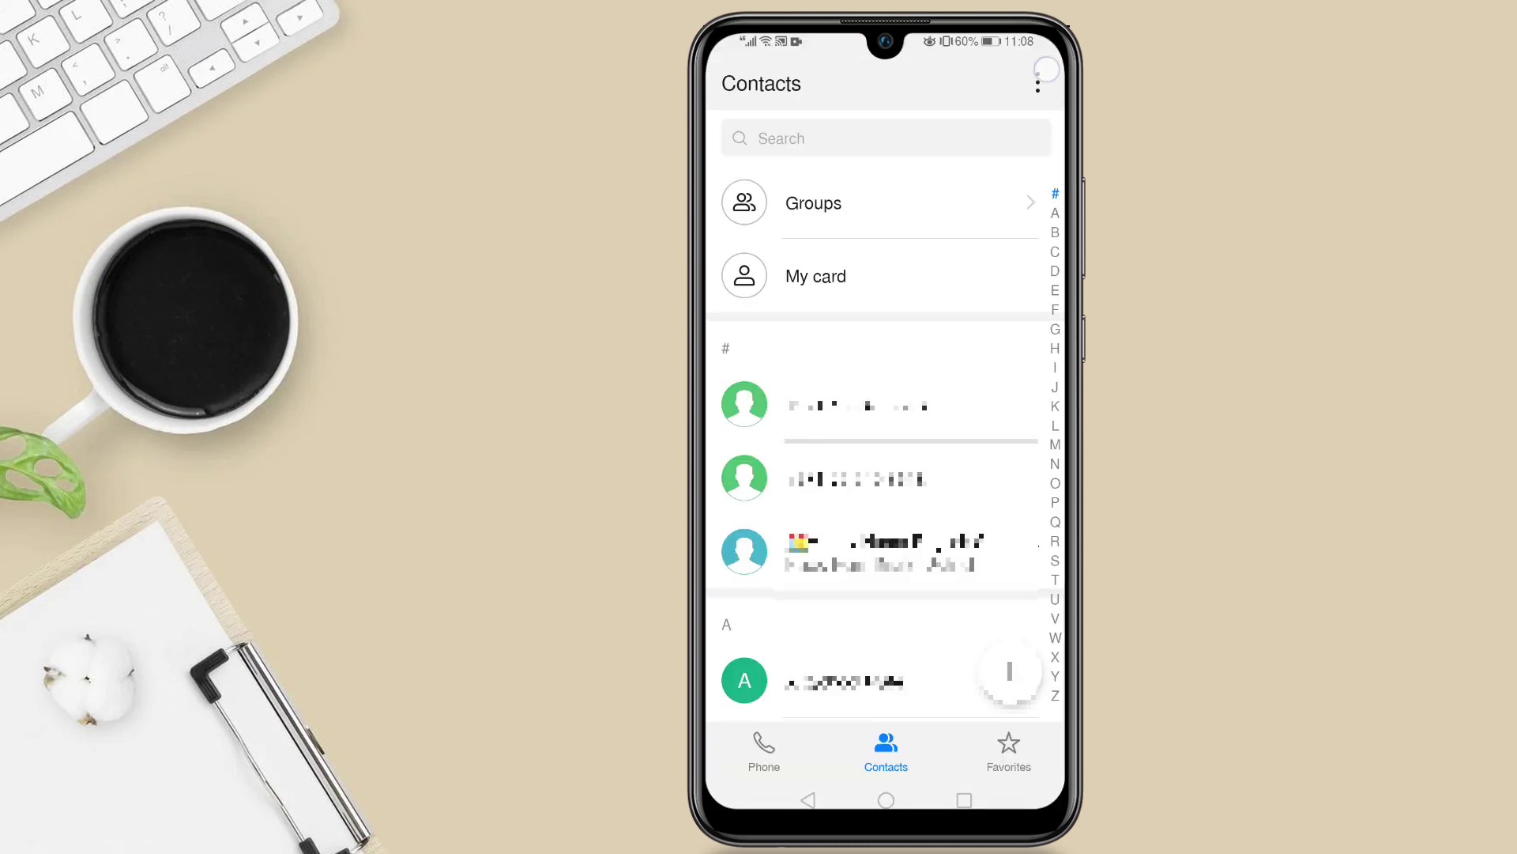
{"action": "left_click", "coordinate": [1041, 75]}
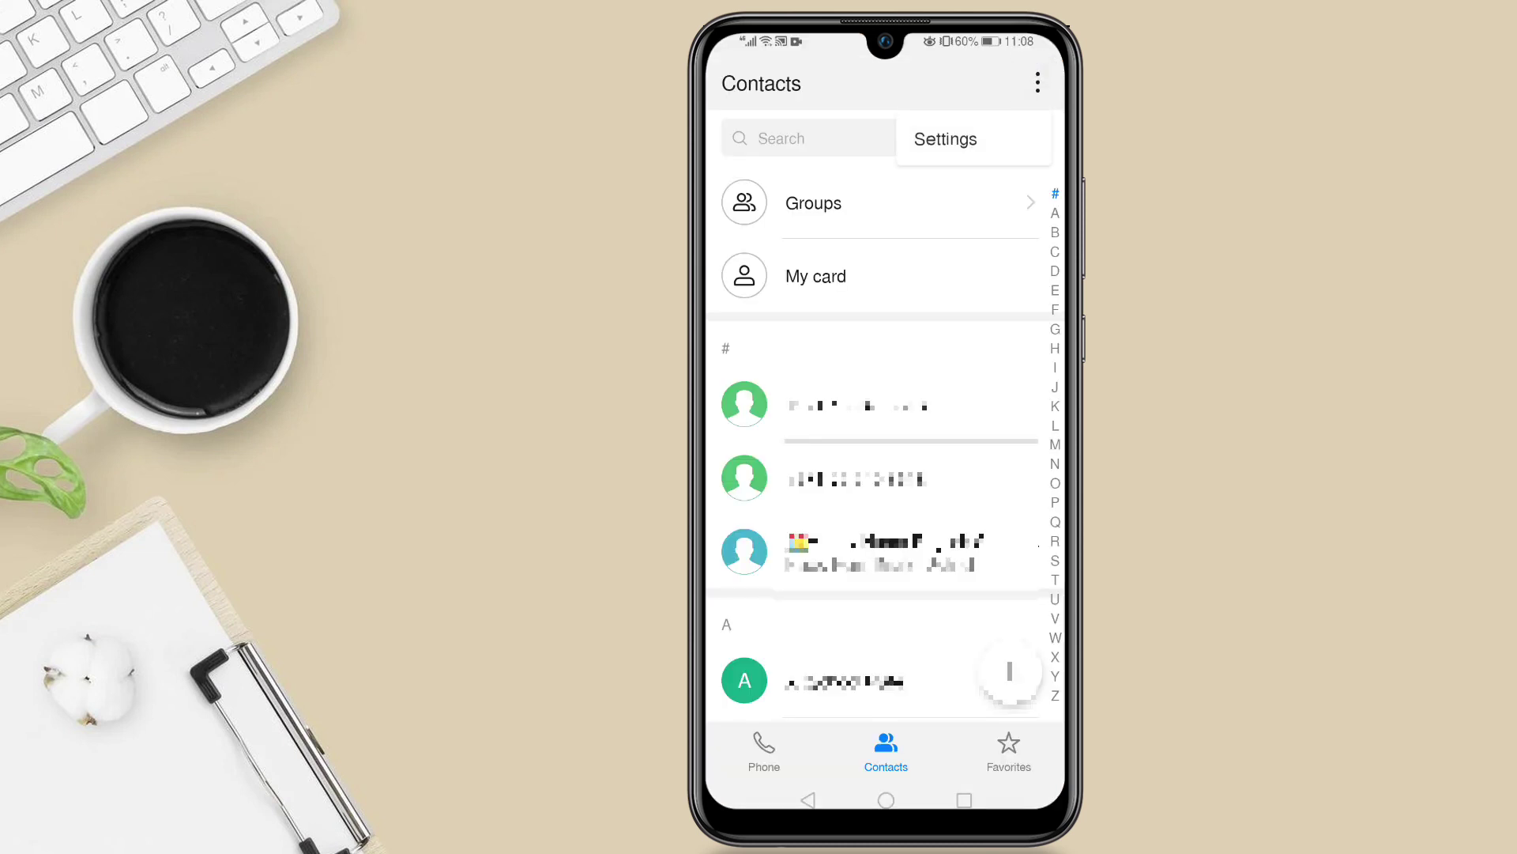
{"action": "left_click", "coordinate": [1016, 150]}
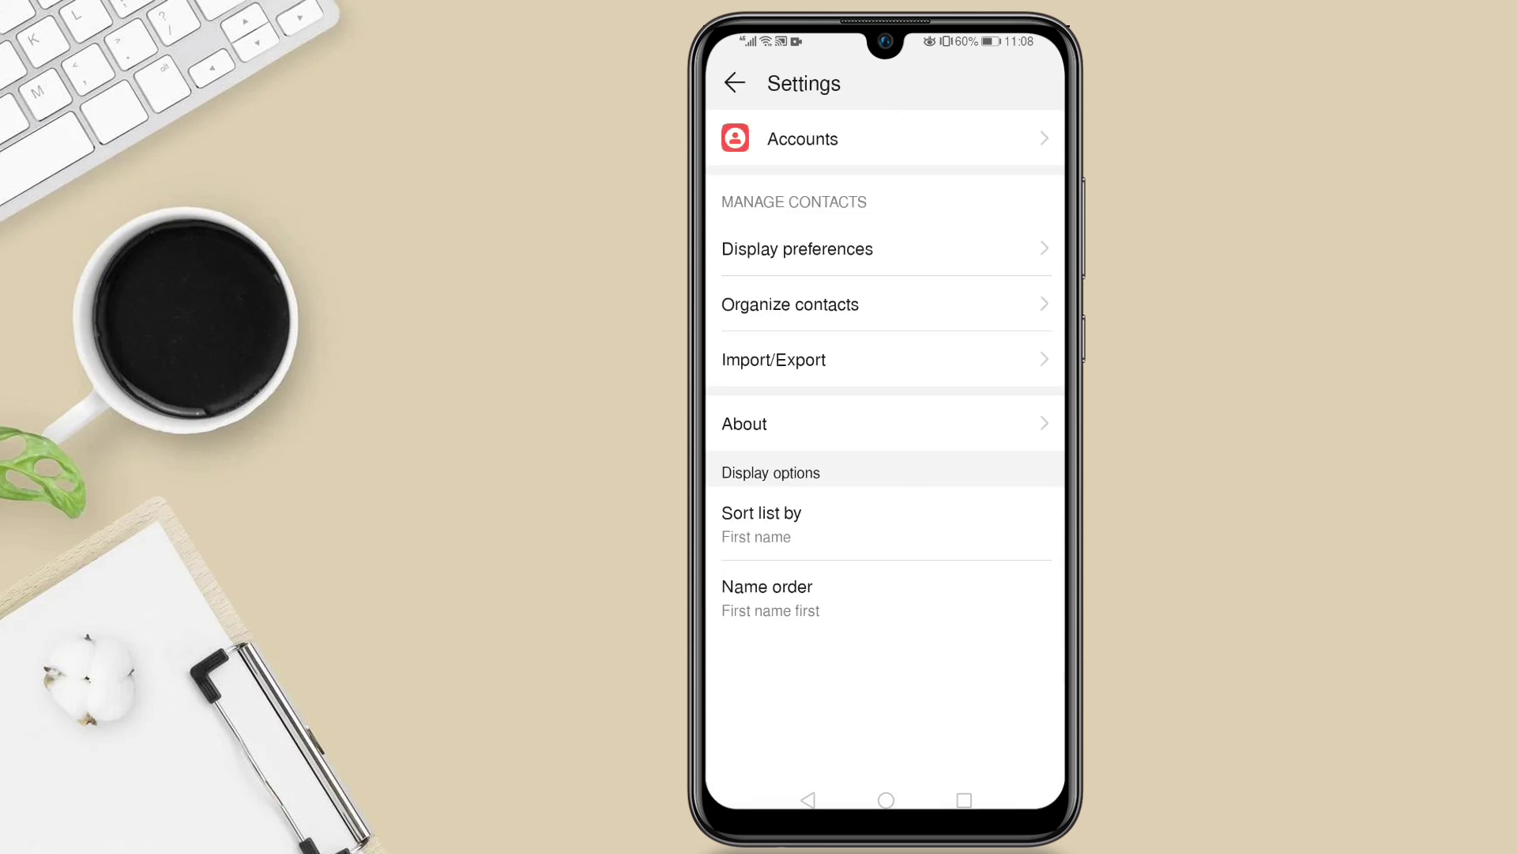
{"action": "left_click", "coordinate": [946, 356]}
{"action": "left_click", "coordinate": [971, 504]}
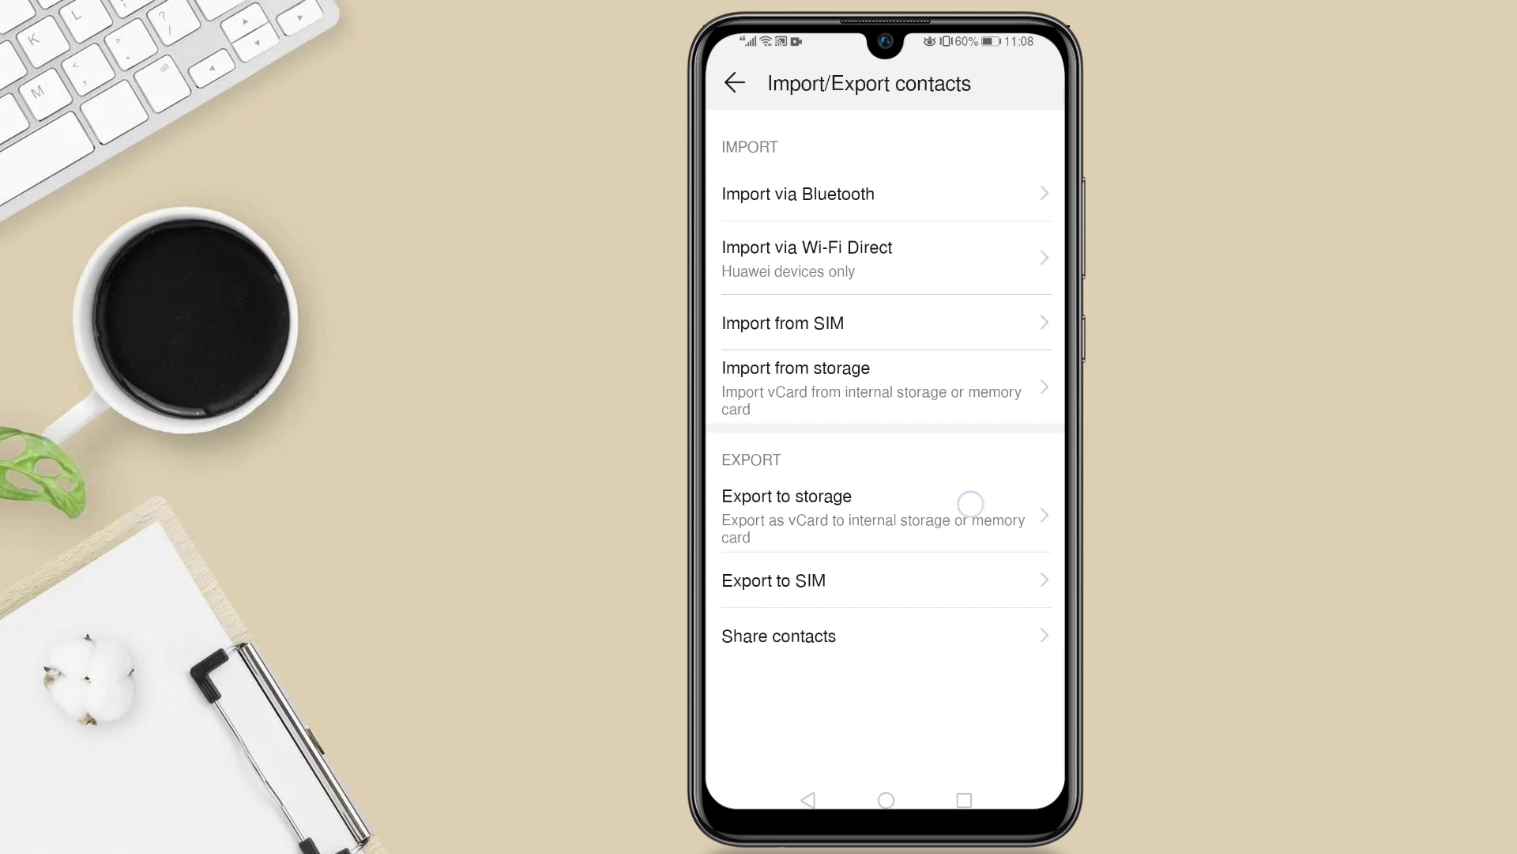
{"action": "left_click", "coordinate": [794, 692]}
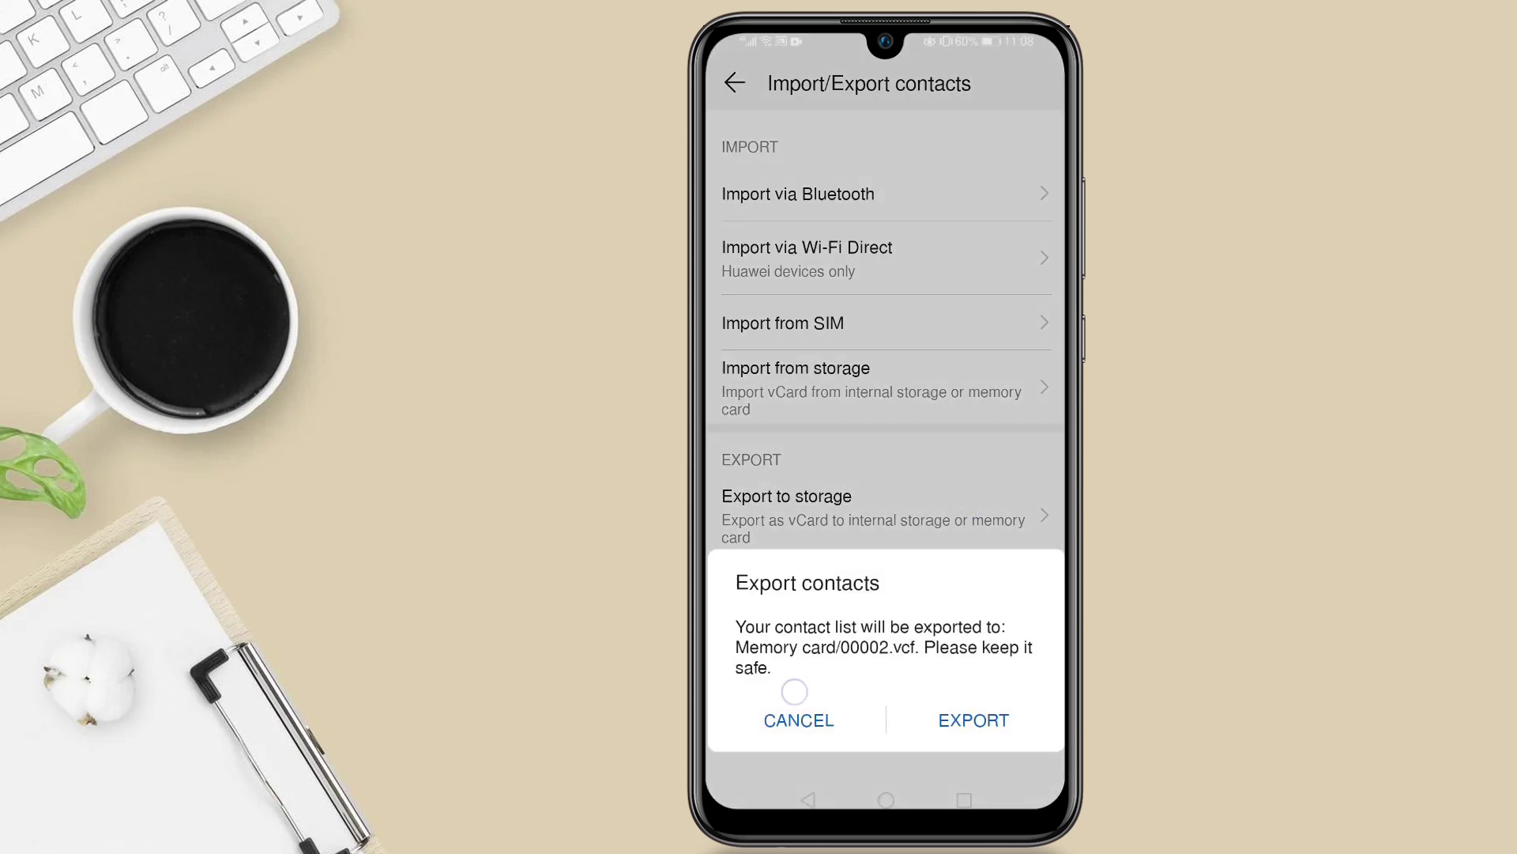
{"action": "left_click", "coordinate": [799, 720]}
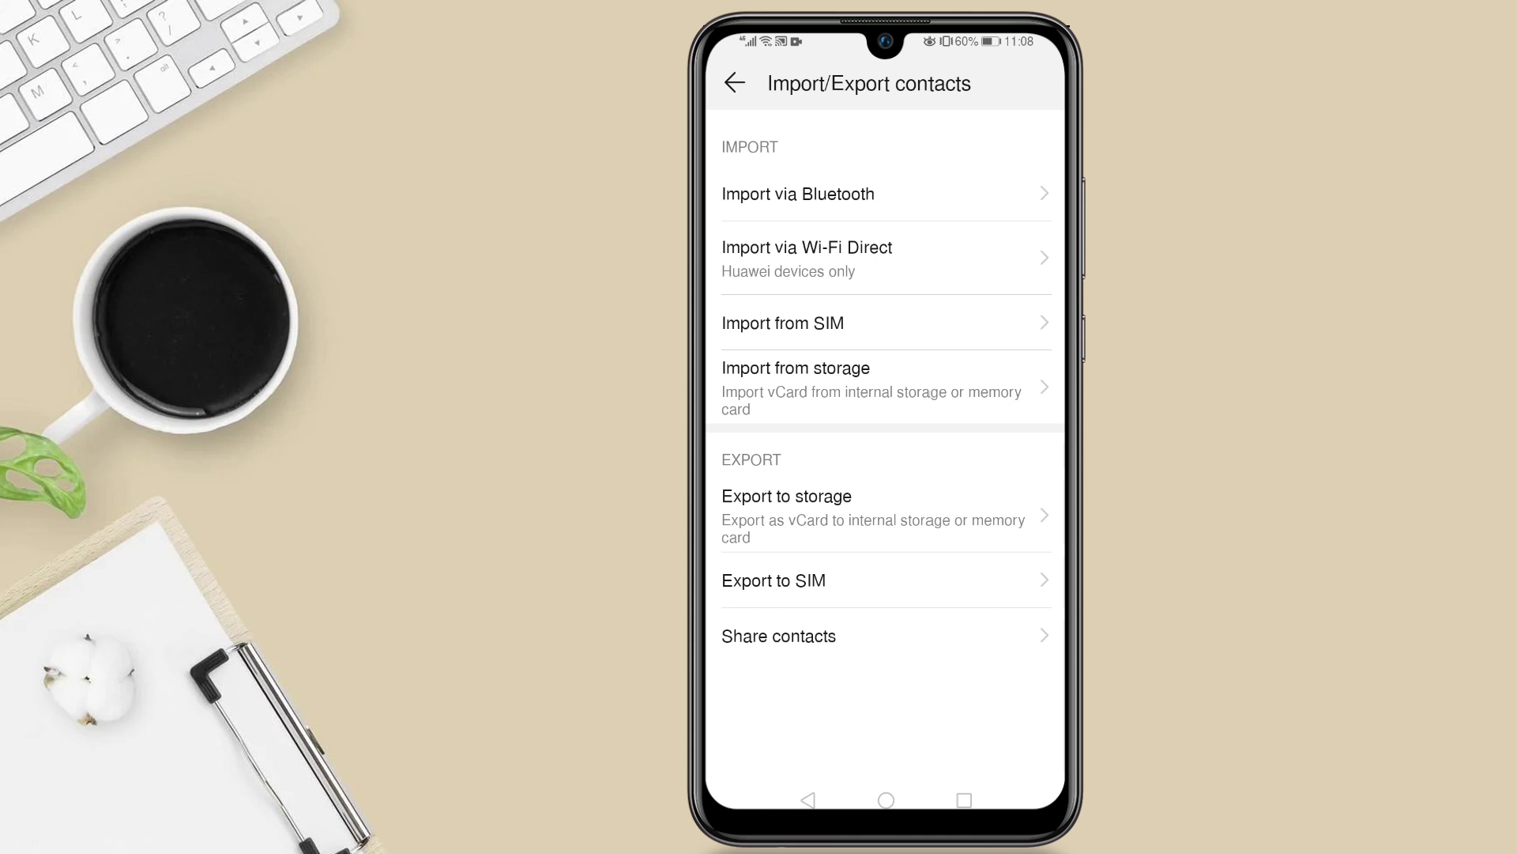
{"action": "left_click", "coordinate": [1015, 637]}
{"action": "left_click", "coordinate": [941, 577]}
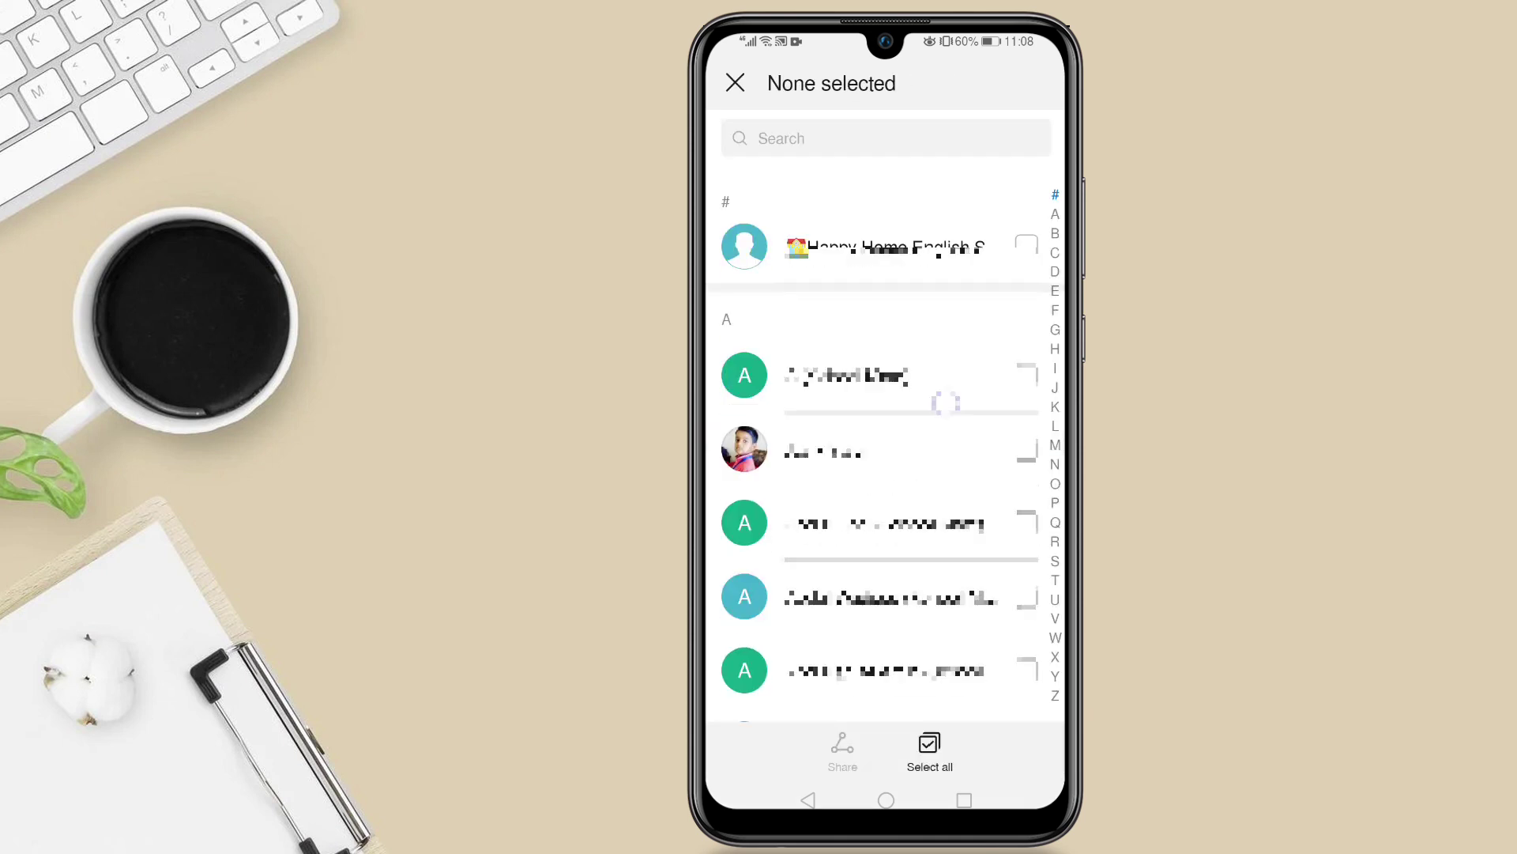
{"action": "key", "text": "Escape"}
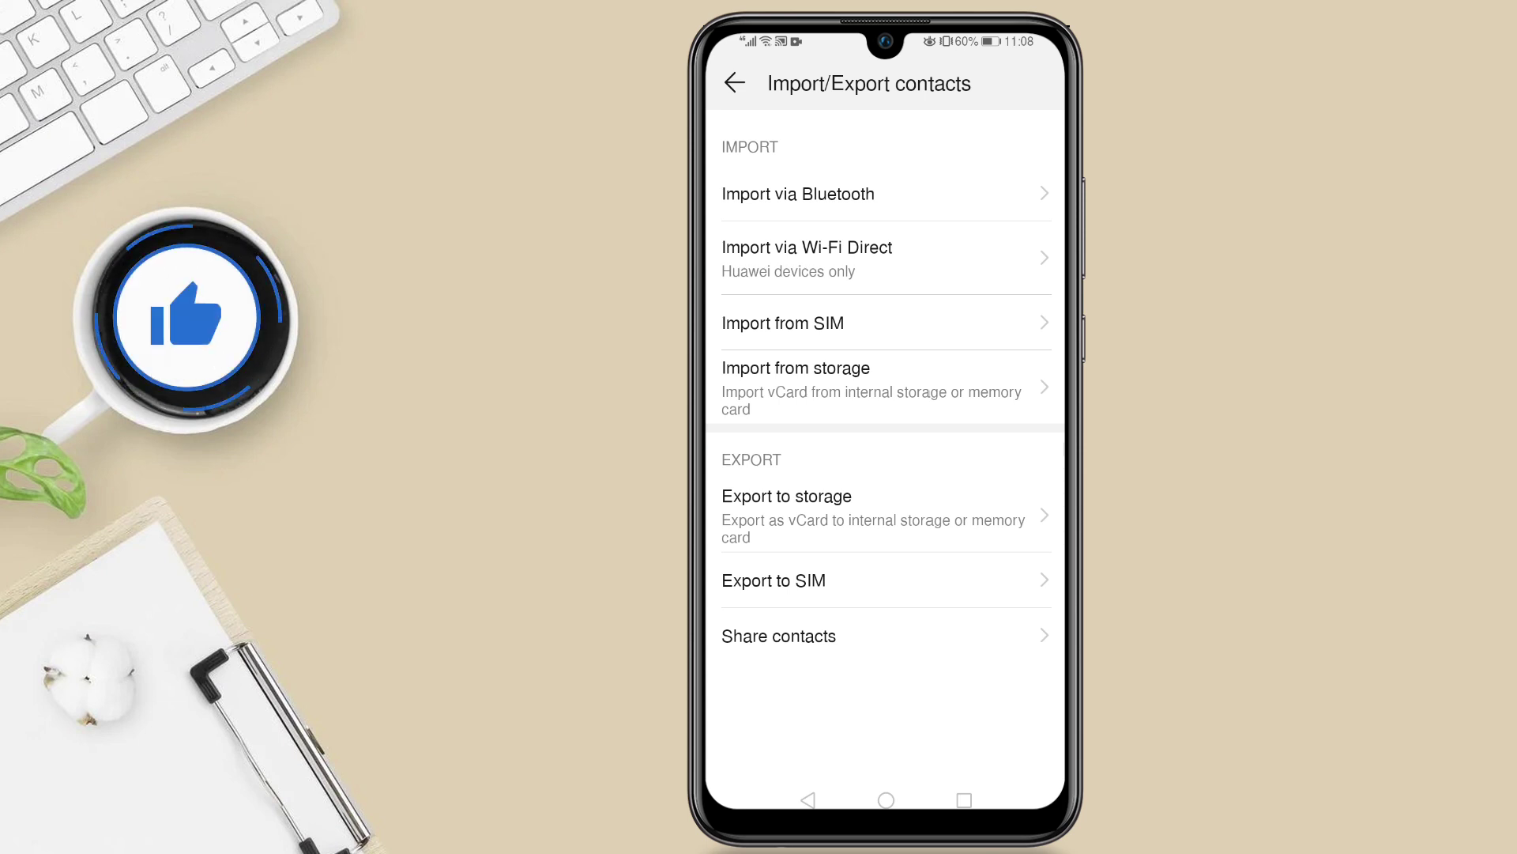
Step: Start exporting the contact list to storage as Memory card/00002.vcf and look through the available contact sources
{"action": "left_click", "coordinate": [965, 539]}
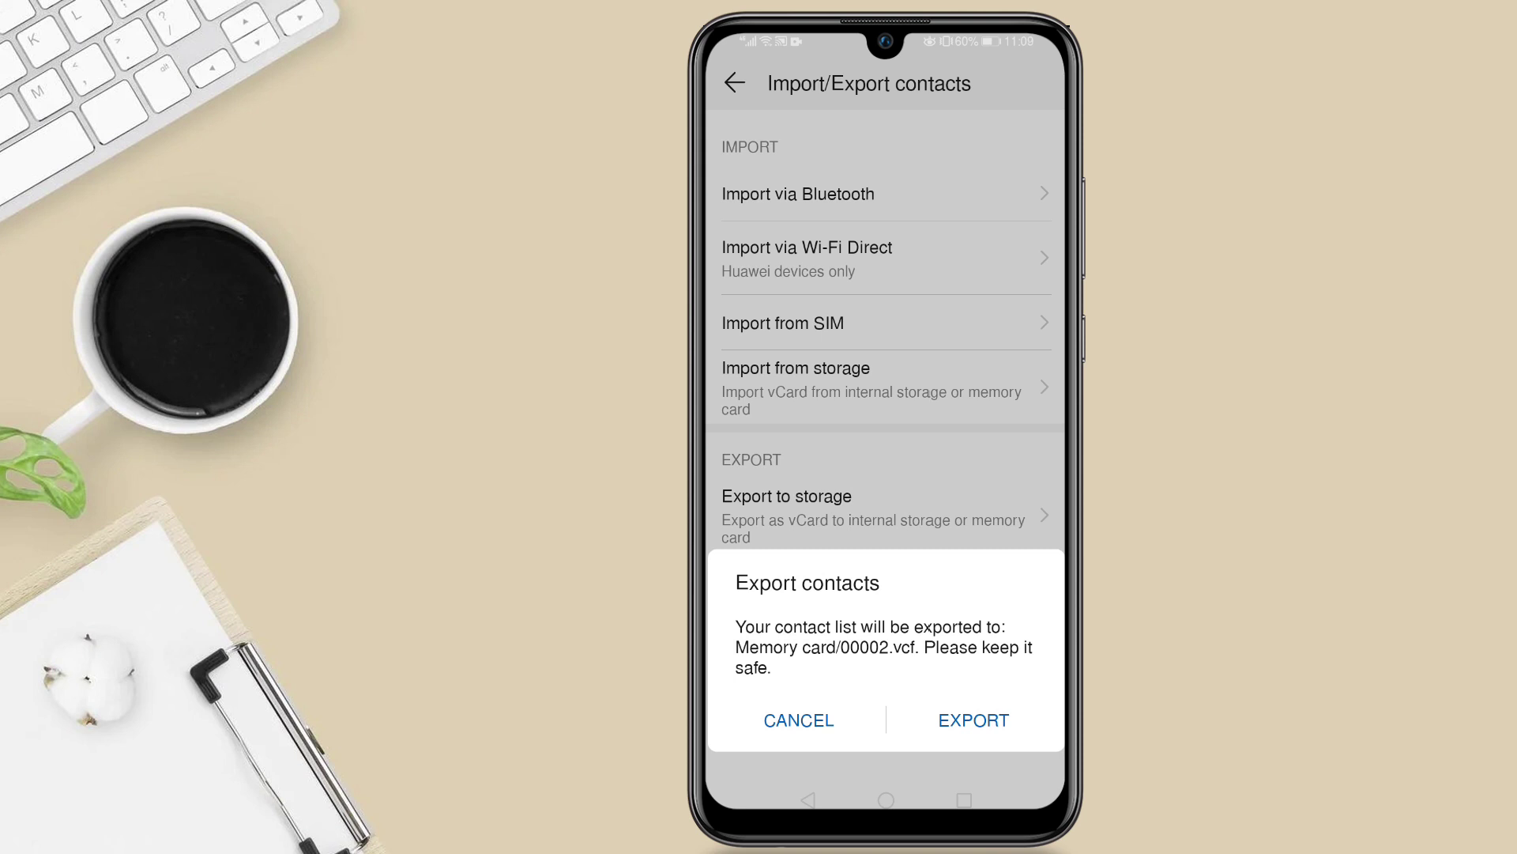
{"action": "left_click", "coordinate": [992, 711]}
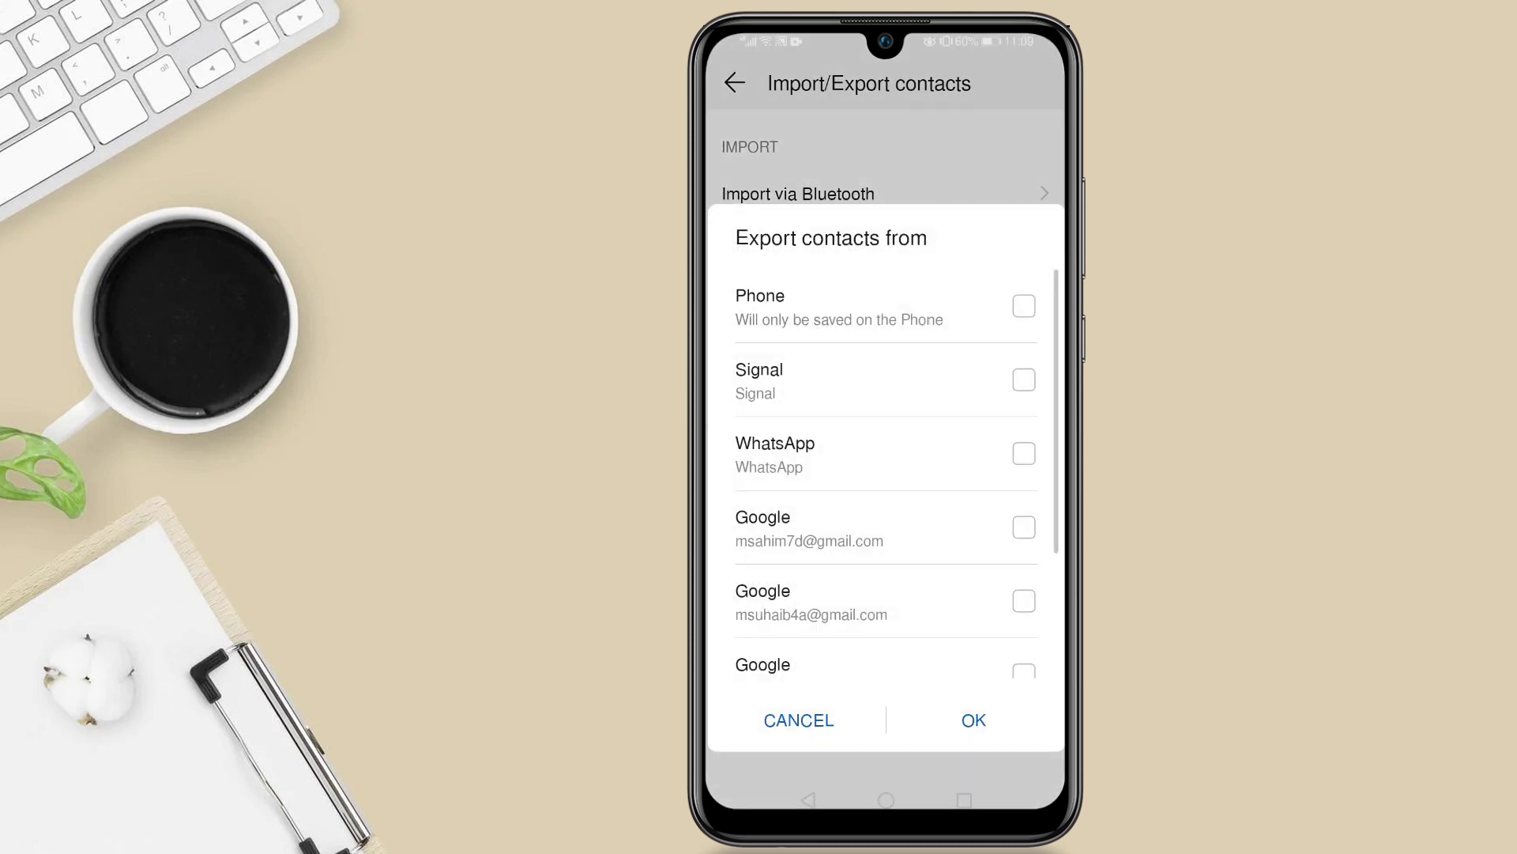
{"action": "mouse_move", "coordinate": [945, 569]}
{"action": "left_mouse_down"}
{"action": "mouse_move", "coordinate": [941, 490]}
{"action": "mouse_move", "coordinate": [995, 328]}
{"action": "left_mouse_up"}
{"action": "left_click", "coordinate": [1004, 352]}
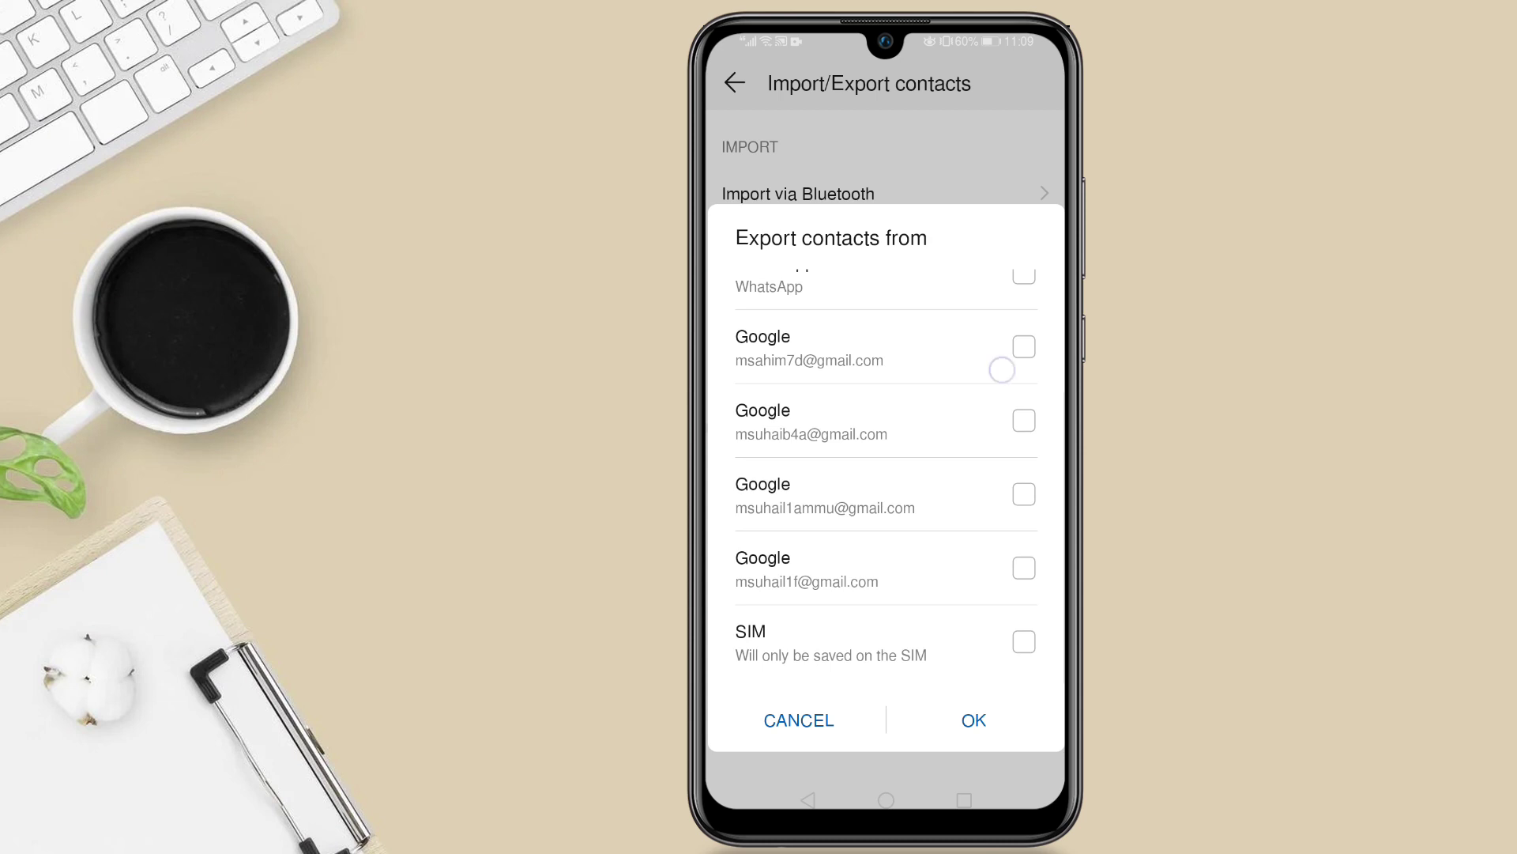
{"action": "left_click_drag", "start_coordinate": [982, 373], "coordinate": [980, 553]}
Step: Select Phone, Signal, WhatsApp and the first three Google accounts as the sources to export contacts from
{"action": "left_click", "coordinate": [1024, 307]}
{"action": "left_click", "coordinate": [1027, 382]}
{"action": "left_click", "coordinate": [1025, 454]}
{"action": "left_click_drag", "start_coordinate": [994, 555], "coordinate": [989, 380]}
{"action": "left_click", "coordinate": [1023, 427]}
{"action": "left_click", "coordinate": [1024, 501]}
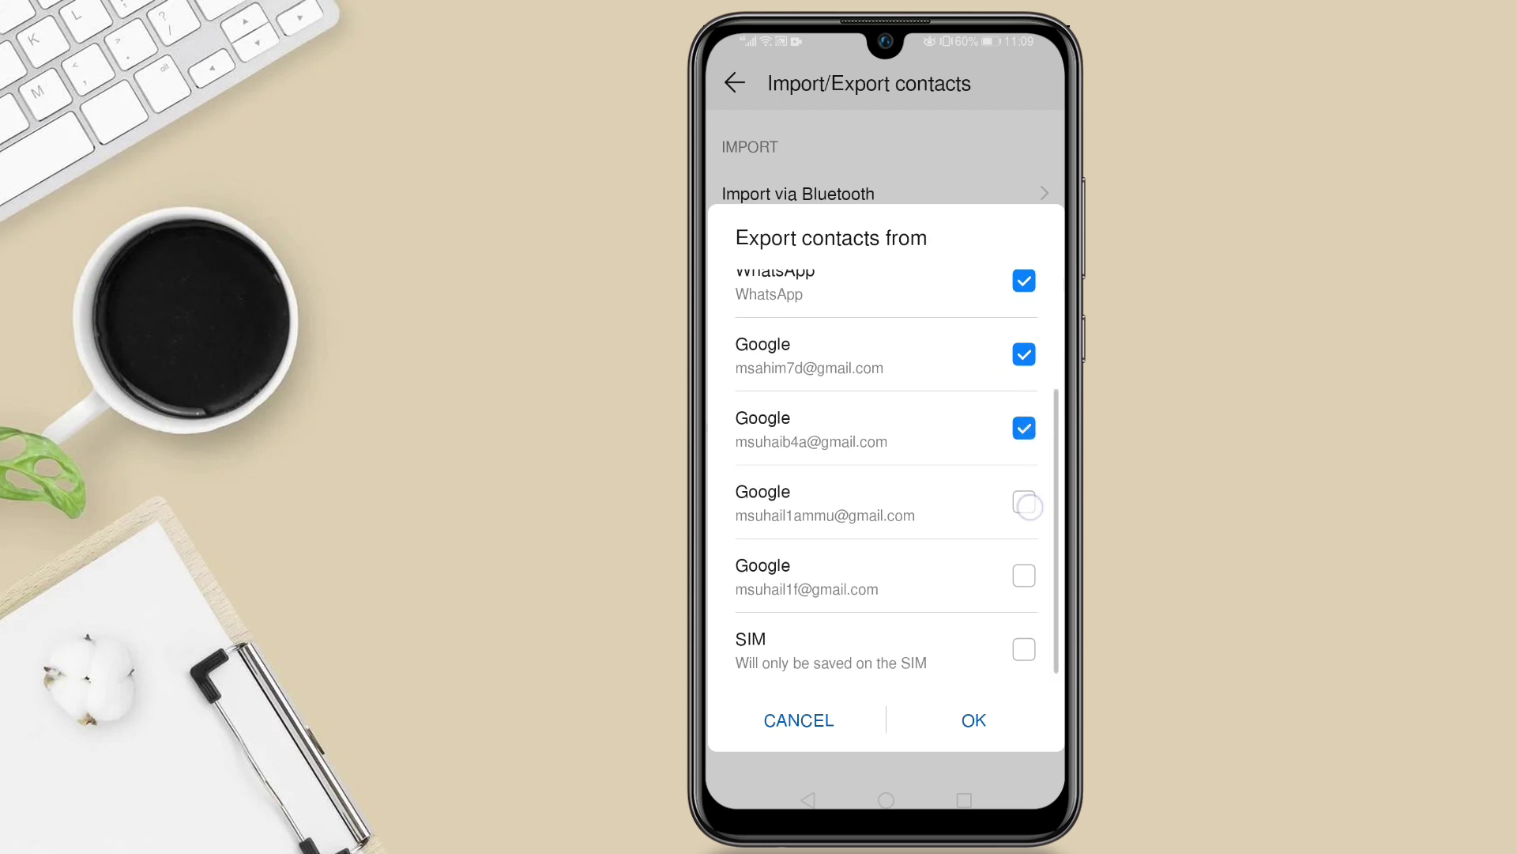